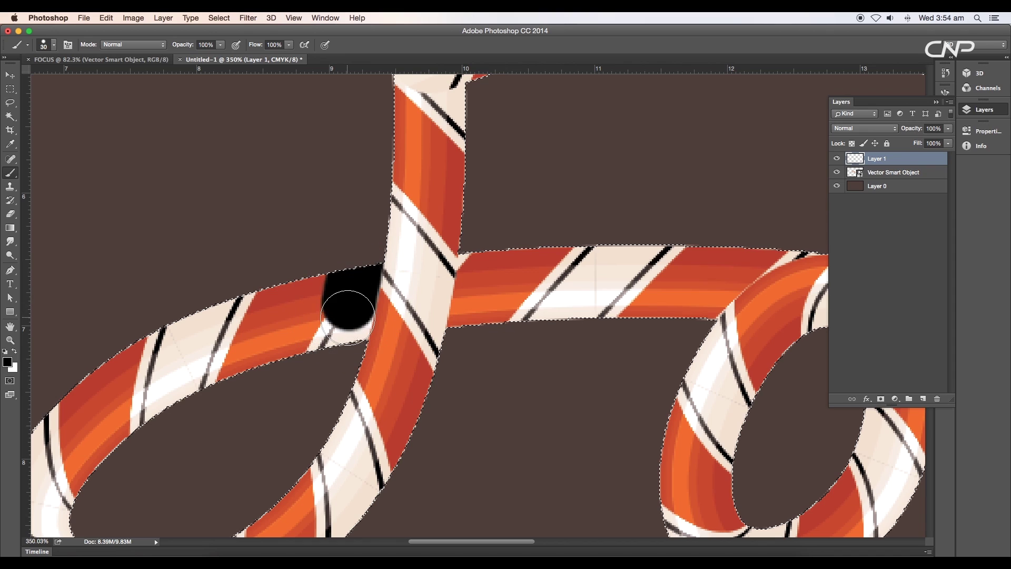
Paint black shadows where the F's crossbar passes behind the o and where the o joins the c.
scroll(452, 305, right, 5)
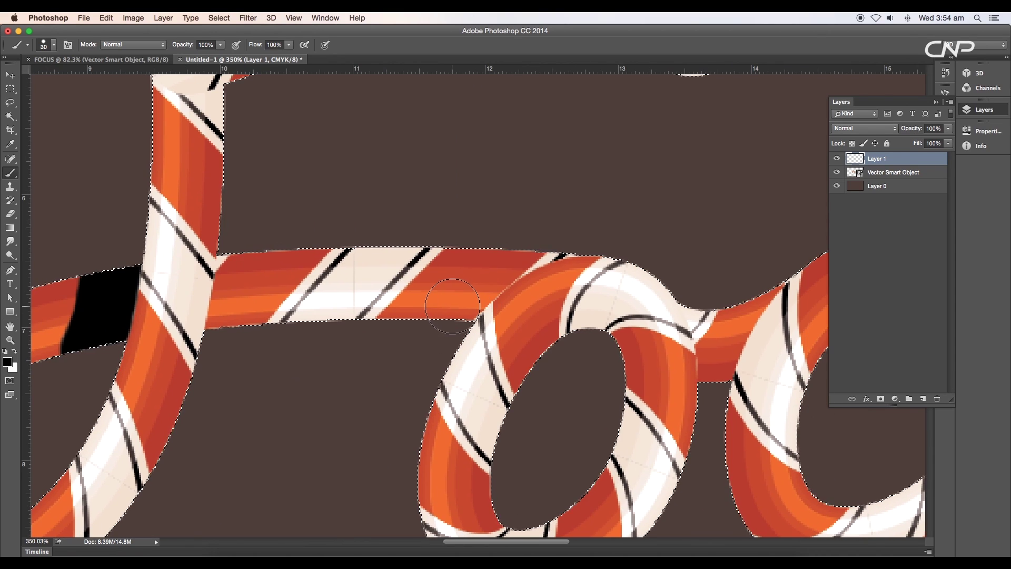
drag(456, 299, 559, 235)
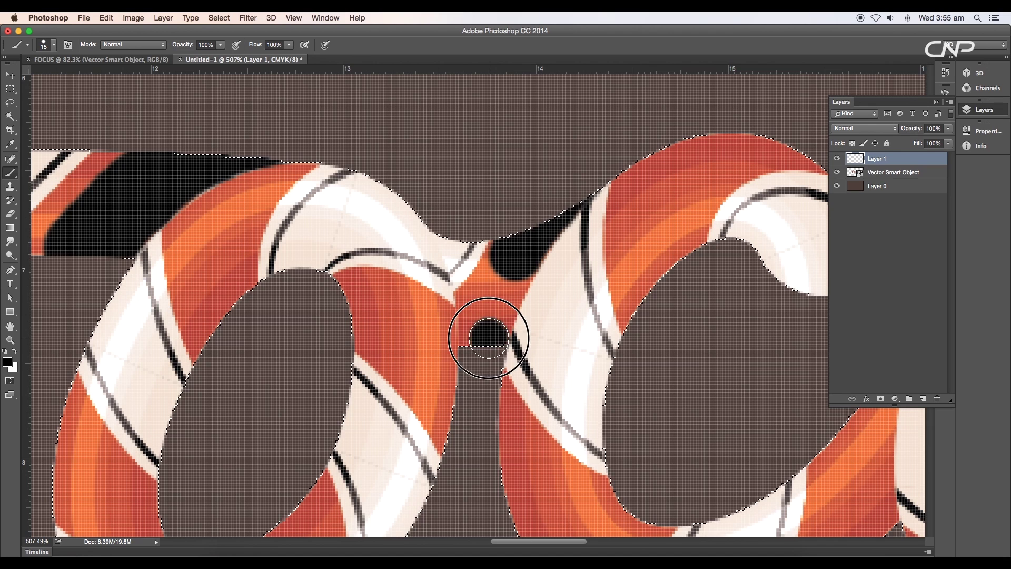
mouse_move(489, 338)
mouse_down()
mouse_move(508, 277)
mouse_move(496, 317)
mouse_move(528, 271)
mouse_move(494, 281)
mouse_move(551, 194)
mouse_up()
Paint a black shadow on the c's tail where it passes behind the u.
scroll(519, 279, up, 5)
scroll(526, 304, down, 8)
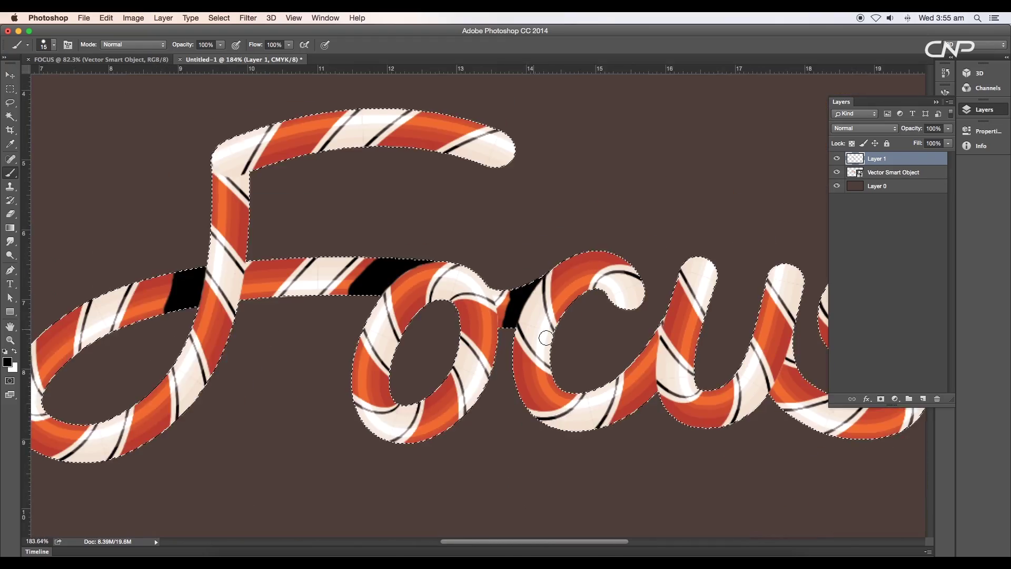
scroll(532, 309, up, 7)
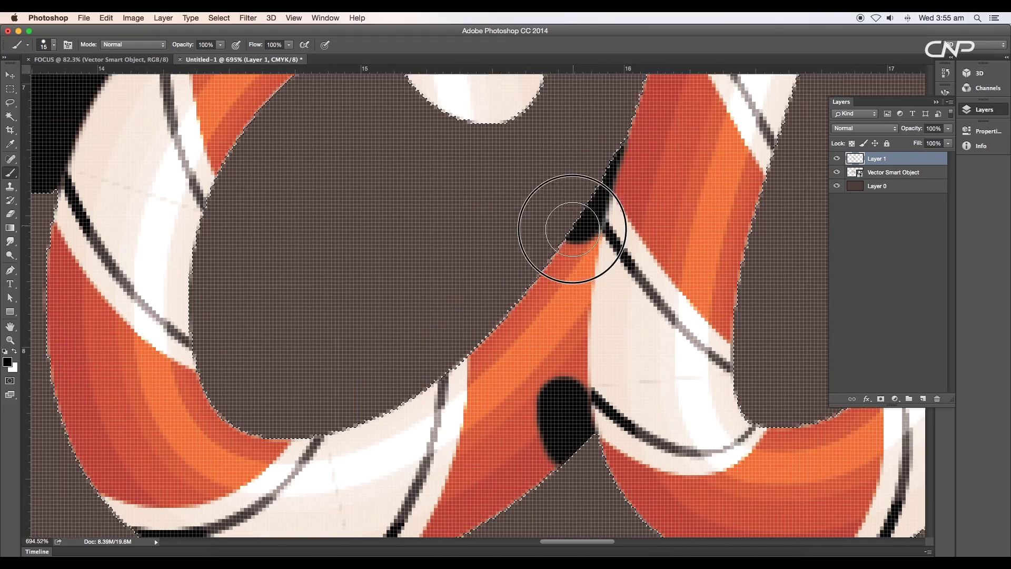
drag(571, 223, 567, 232)
scroll(571, 223, down, 2)
mouse_move(575, 194)
mouse_down()
mouse_move(558, 247)
mouse_move(551, 232)
mouse_move(554, 323)
mouse_move(545, 174)
mouse_move(544, 367)
mouse_up()
scroll(558, 254, down, 2)
Paint thin black shading along the inner edges of the o, u, s and the F's loop.
scroll(543, 367, down, 8)
scroll(542, 343, up, 7)
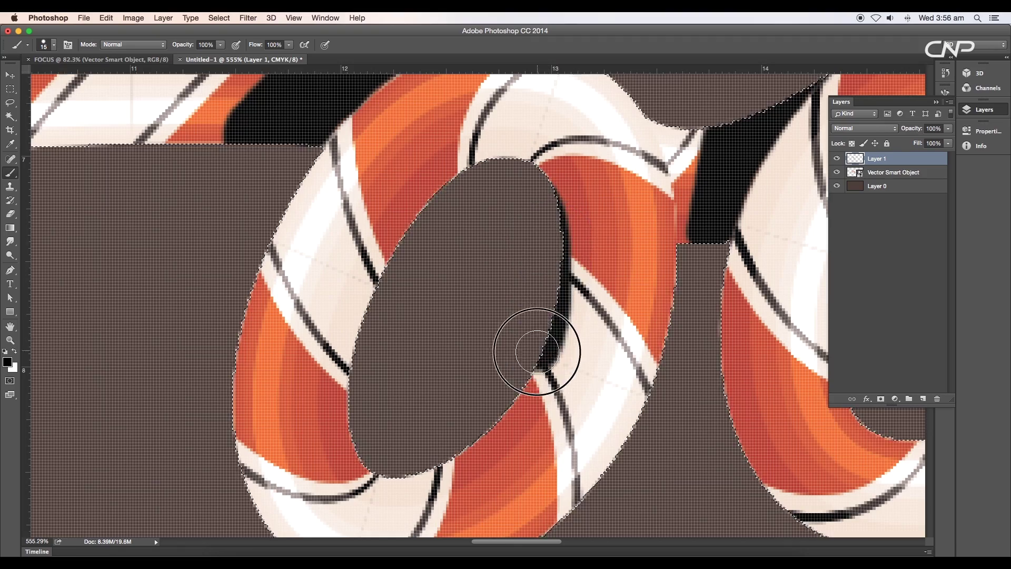
scroll(405, 404, down, 3)
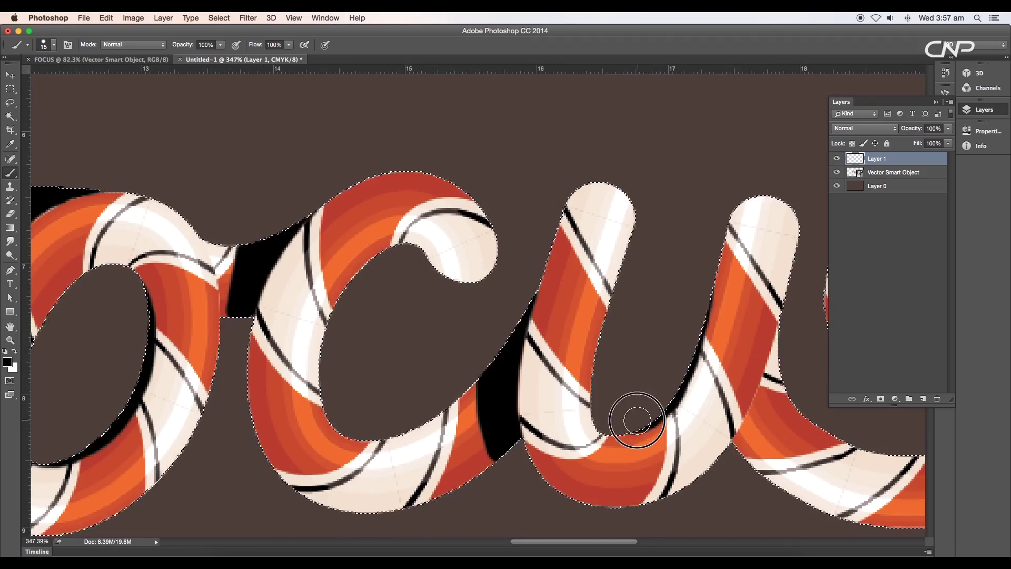
scroll(638, 406, right, 5)
key(e)
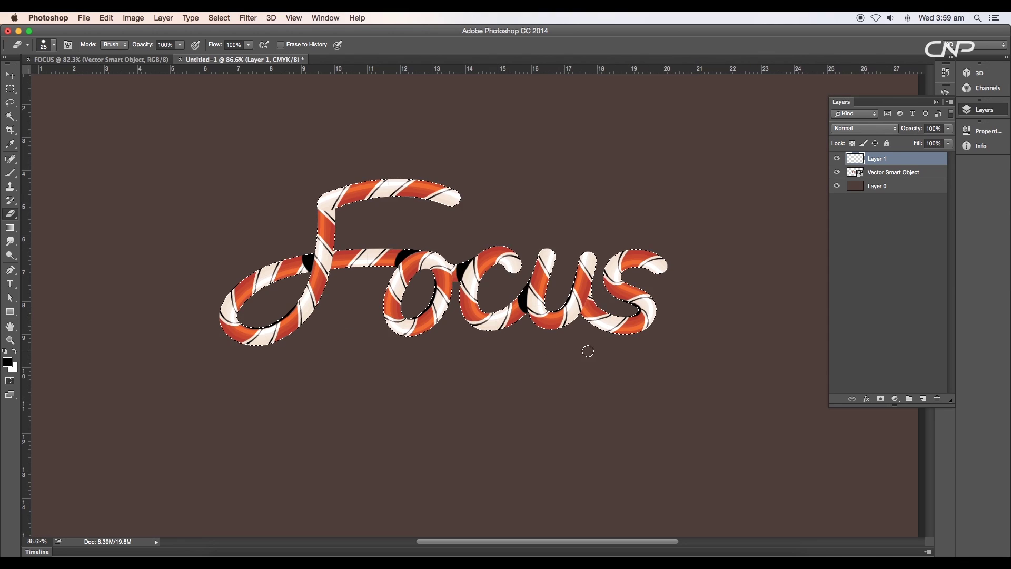
Clear the selection and set Layer 1 to Multiply blending at 63% opacity.
click(10, 76)
key(super+d)
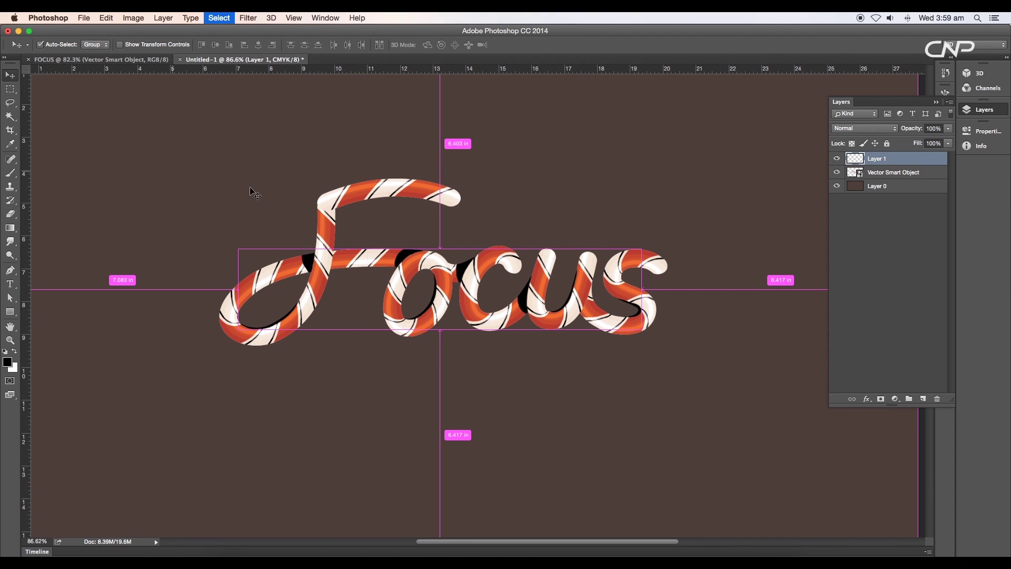
click(891, 133)
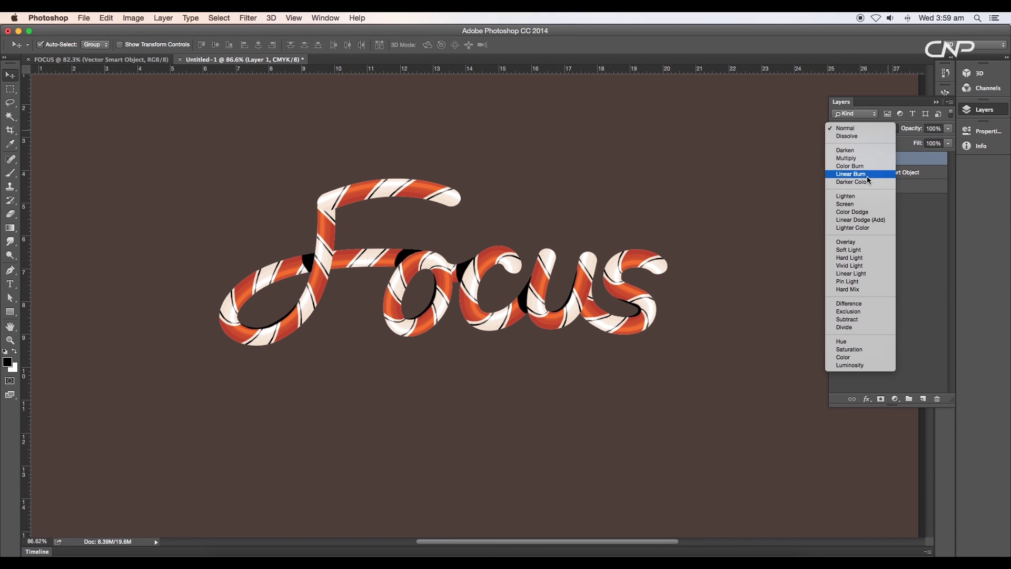
click(856, 158)
drag(941, 140, 930, 141)
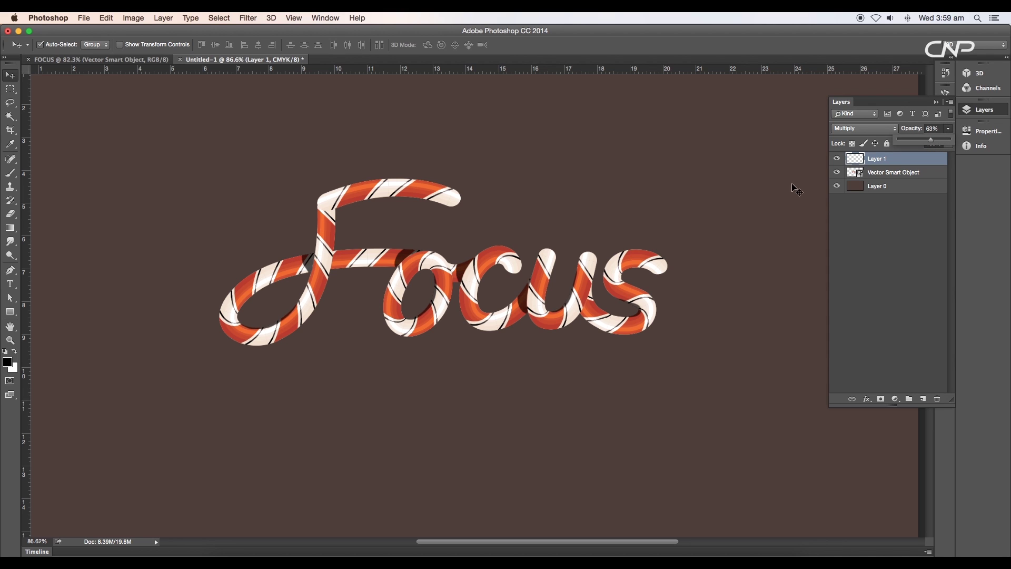
Create a new layer above Layer 1 with its blend mode set to Overlay.
scroll(548, 271, up, 5)
scroll(528, 270, down, 5)
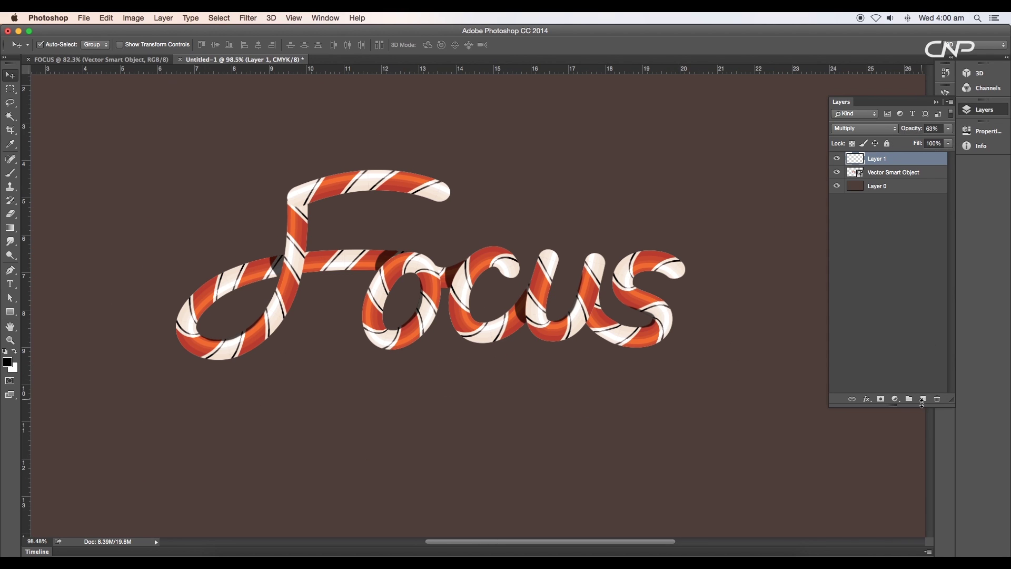
click(922, 399)
click(888, 134)
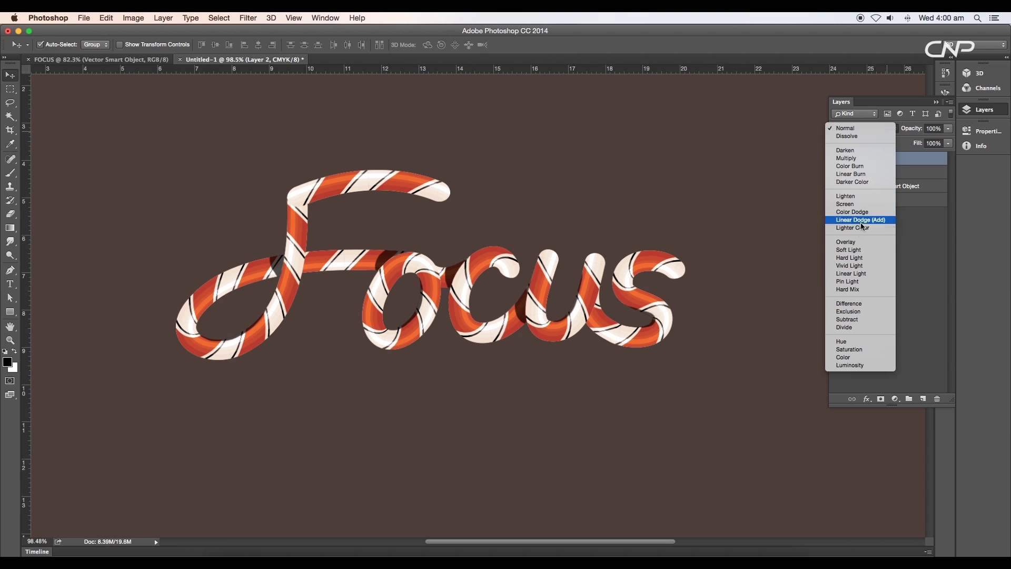
click(864, 245)
Set up the Brush tool with white as the foreground colour and load the vector lettering's outline as a selection.
click(7, 362)
drag(692, 358, 668, 323)
click(915, 327)
key(b)
right_click(682, 363)
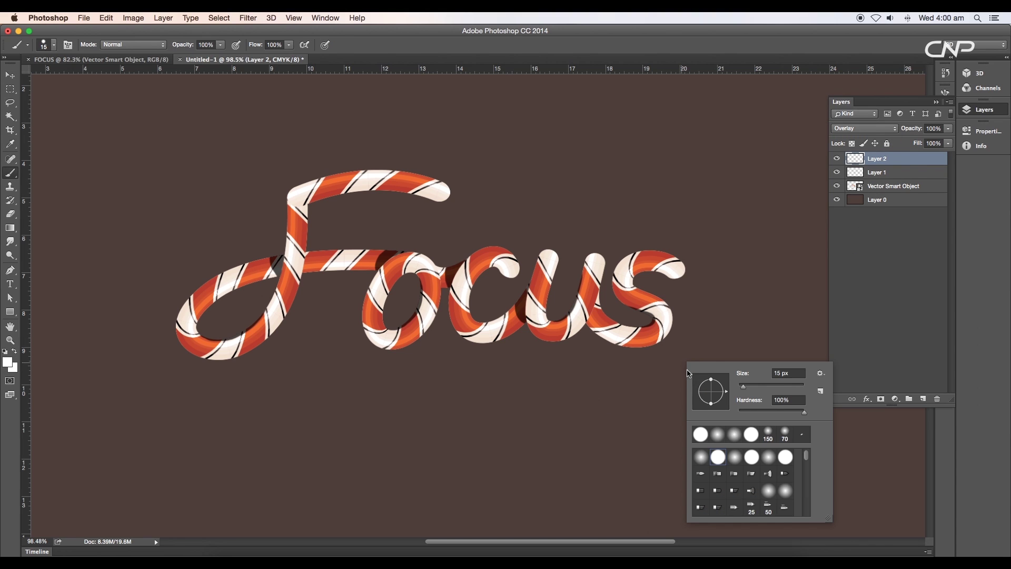
click(764, 303)
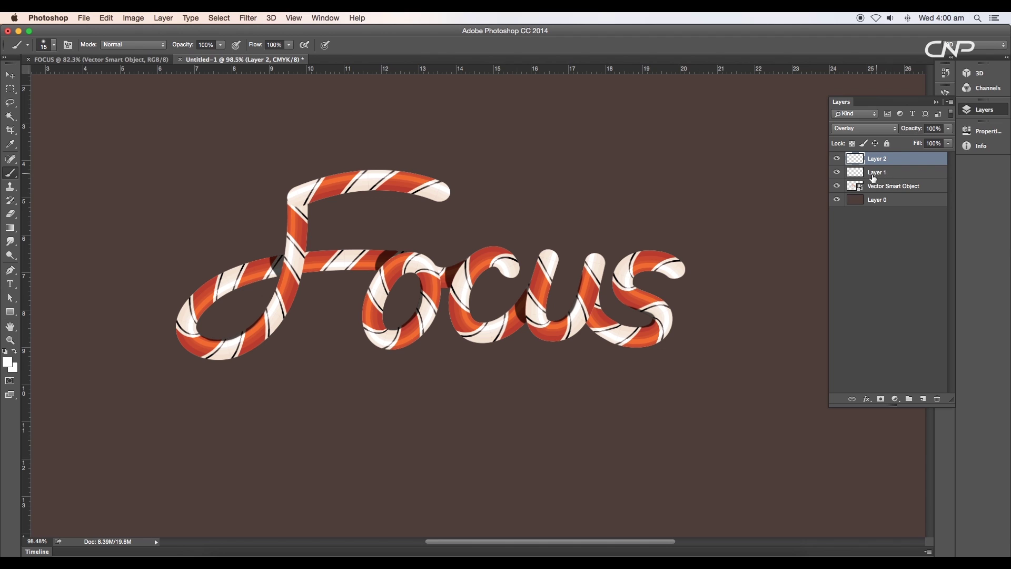
super+click(861, 190)
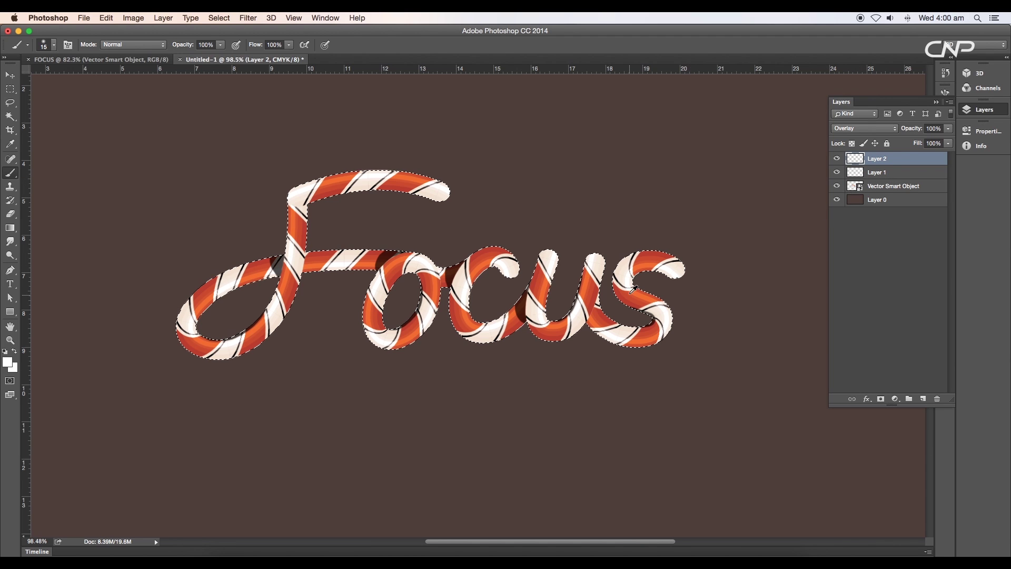
Paint a white highlight down the F's stem with the brush enlarged to 35 px.
scroll(633, 290, up, 5)
drag(535, 291, 582, 299)
key(bracketright)
key(bracketright)
scroll(548, 331, down, 3)
scroll(467, 334, down, 3)
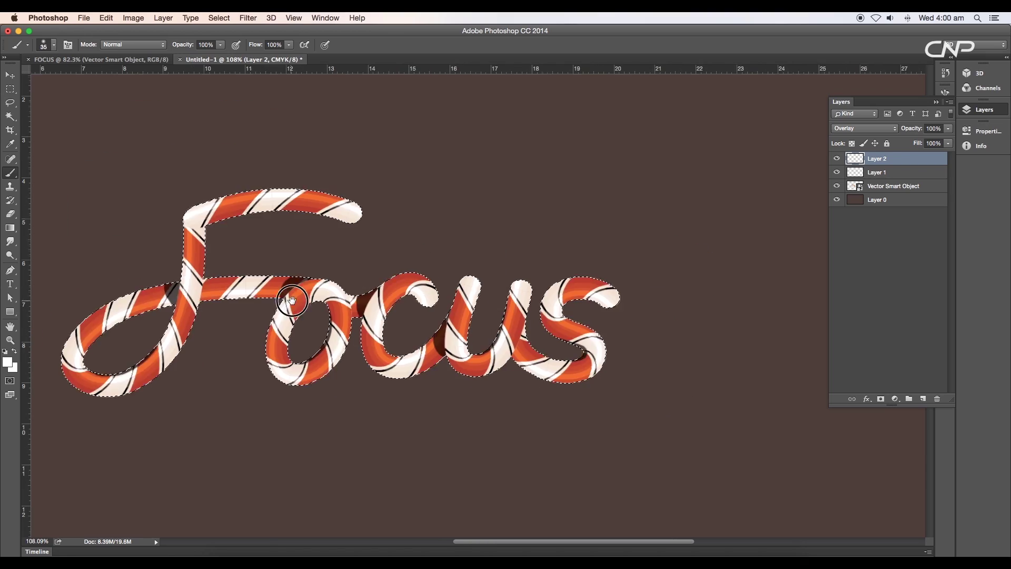
key(bracketright)
scroll(248, 306, right, 2)
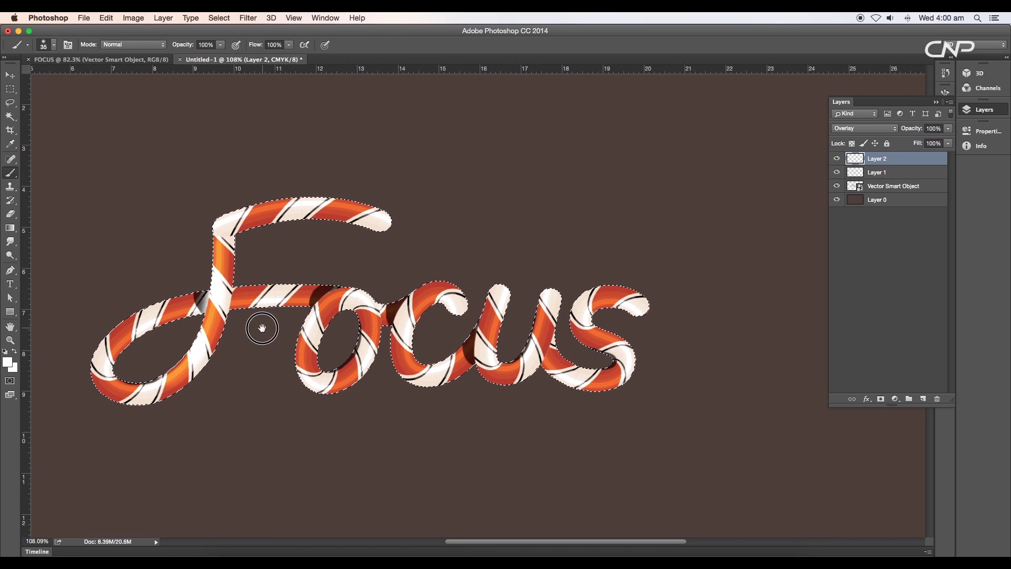
scroll(379, 330, right, 3)
Paint white highlights along the strokes of the o, c, u and s.
drag(353, 329, 352, 363)
mouse_move(431, 331)
mouse_down()
mouse_move(420, 332)
mouse_move(419, 361)
mouse_up()
drag(481, 316, 462, 358)
mouse_move(569, 319)
mouse_down()
mouse_move(557, 321)
mouse_move(542, 366)
mouse_up()
drag(443, 370, 639, 354)
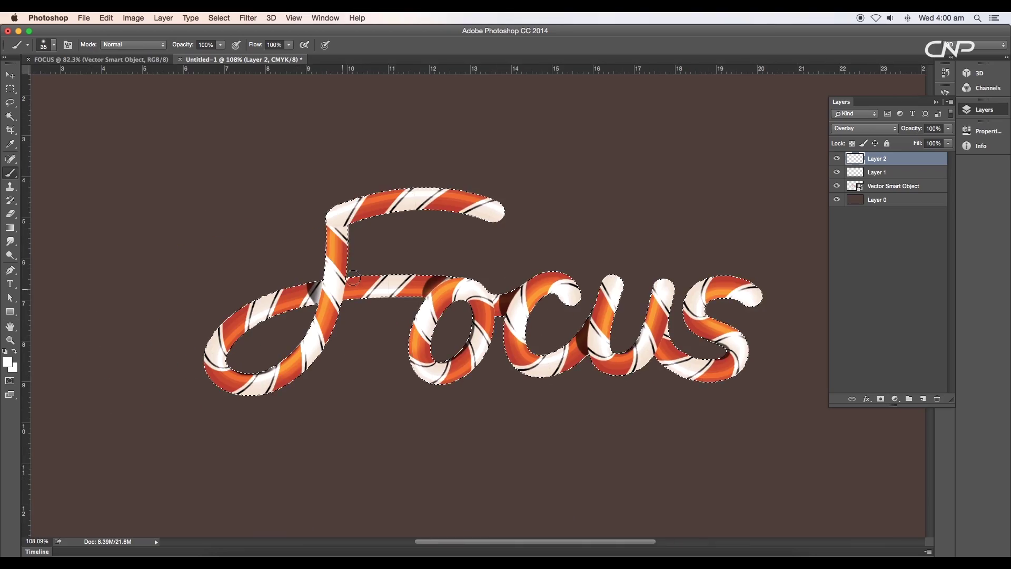
Touch up the highlights around the F's loop with the white brush and a larger eraser.
key(e)
scroll(342, 296, up, 4)
key(bracketright)
key(bracketright)
key(bracketright)
key(bracketright)
key(bracketright)
key(bracketright)
key(bracketright)
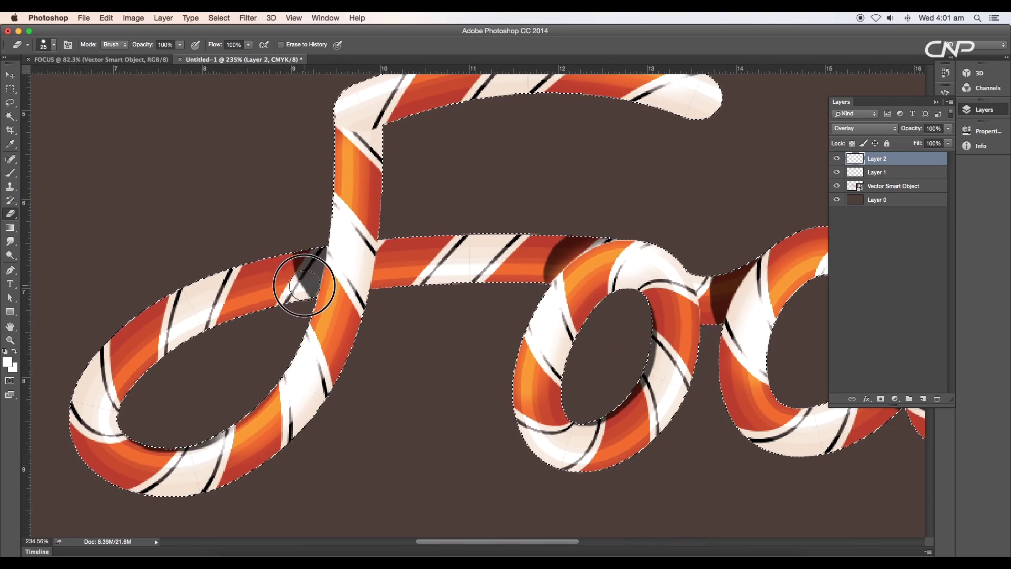
key(b)
drag(126, 458, 226, 463)
key(e)
right_click(132, 343)
click(217, 439)
mouse_move(105, 474)
mouse_down()
mouse_move(115, 458)
mouse_move(310, 481)
mouse_up()
Trim the highlights on the remaining letters with the eraser and clear the selection.
scroll(105, 455, down, 4)
drag(477, 388, 434, 398)
key(b)
key(e)
mouse_move(569, 431)
mouse_down()
mouse_move(637, 431)
mouse_move(566, 387)
mouse_up()
key(super+d)
scroll(639, 368, down, 2)
On a new layer, draw a small black-to-transparent radial gradient centred on the bottom of the F's loop.
click(922, 397)
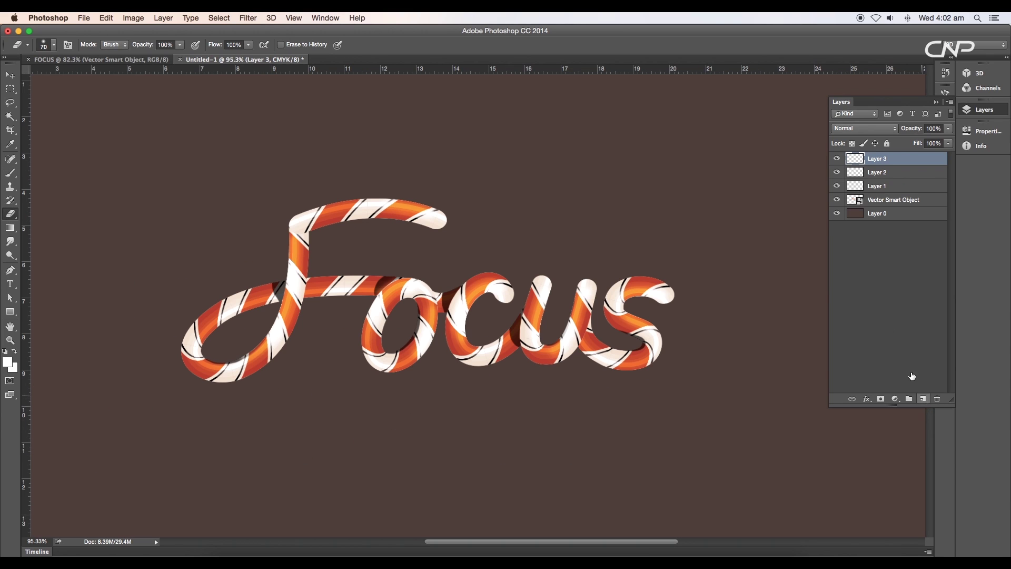
click(10, 229)
click(63, 46)
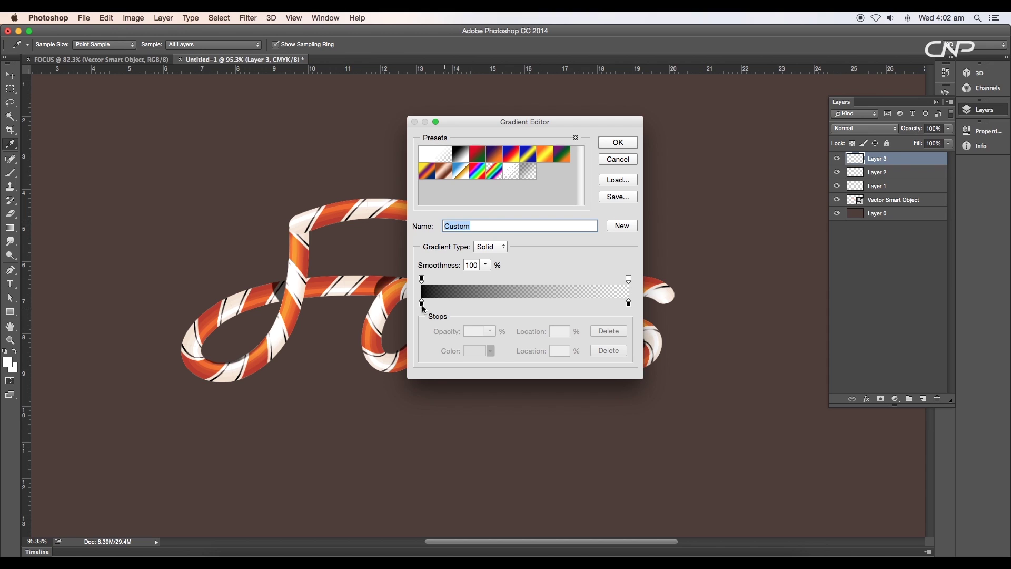
double_click(630, 304)
drag(672, 426, 665, 474)
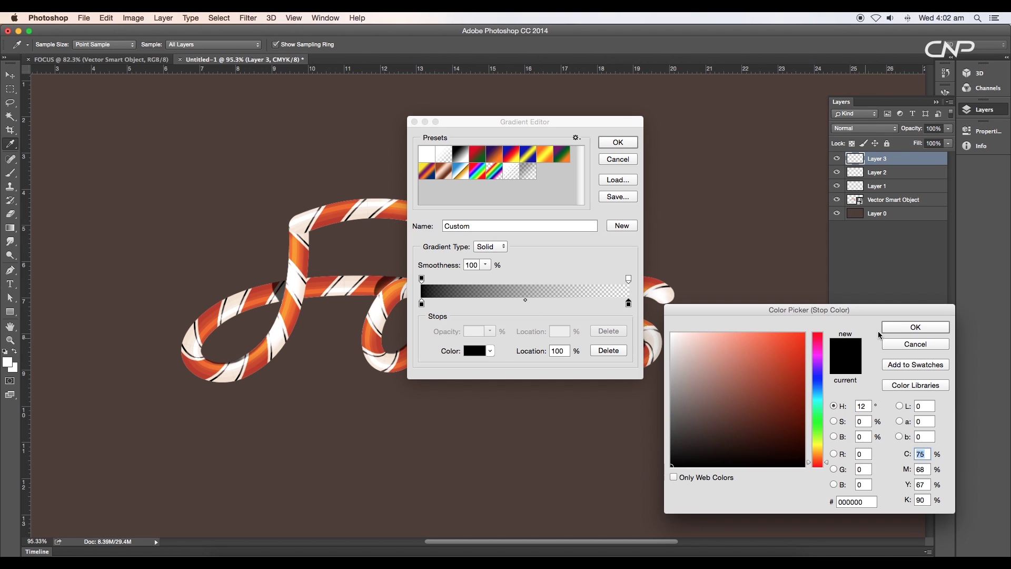
click(915, 327)
click(620, 143)
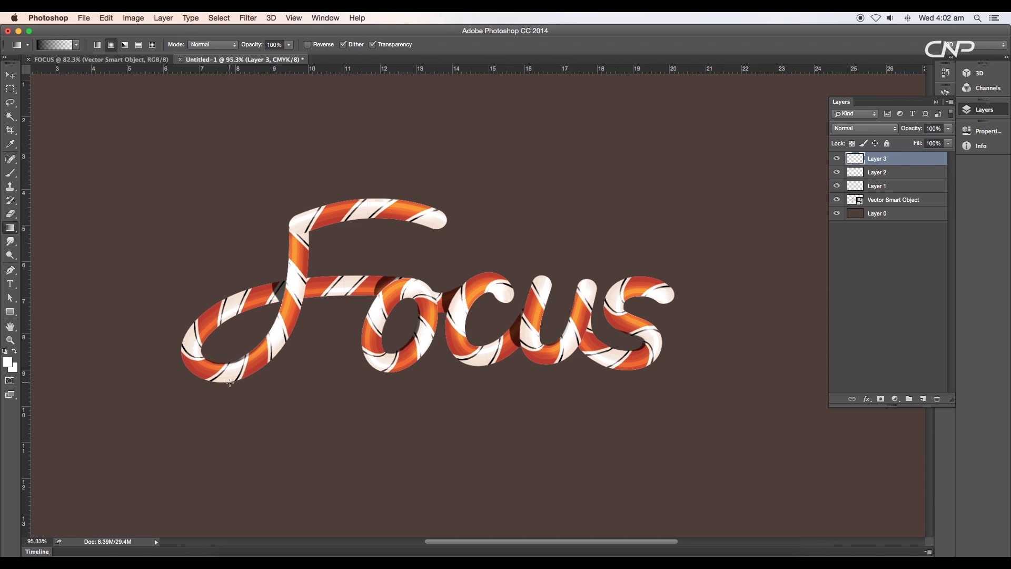
drag(263, 392, 265, 393)
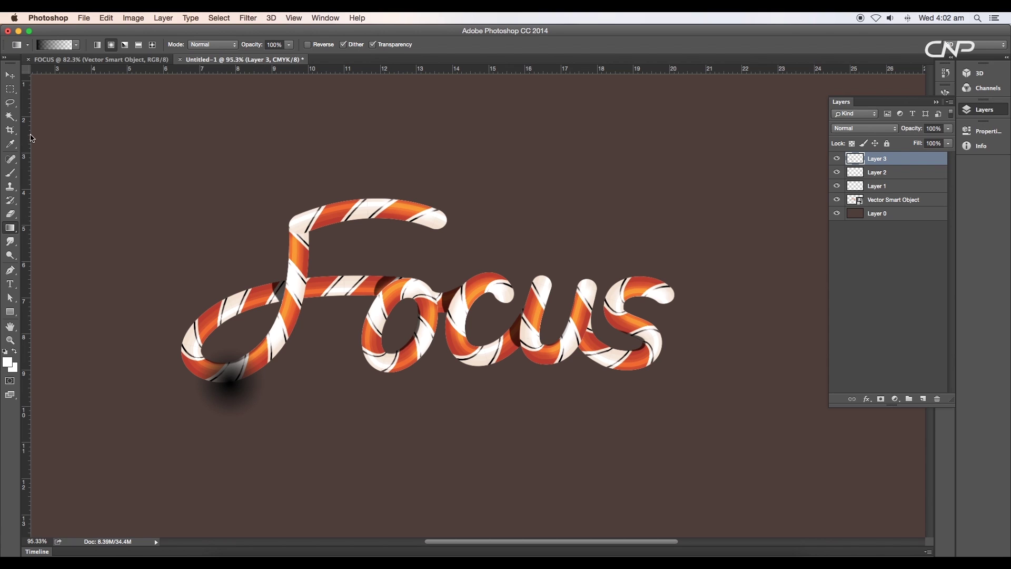
Transform the gradient into a flat ground shadow under the F's loop, about 198% wide and 39% high, with its lower edge spread in perspective.
click(11, 77)
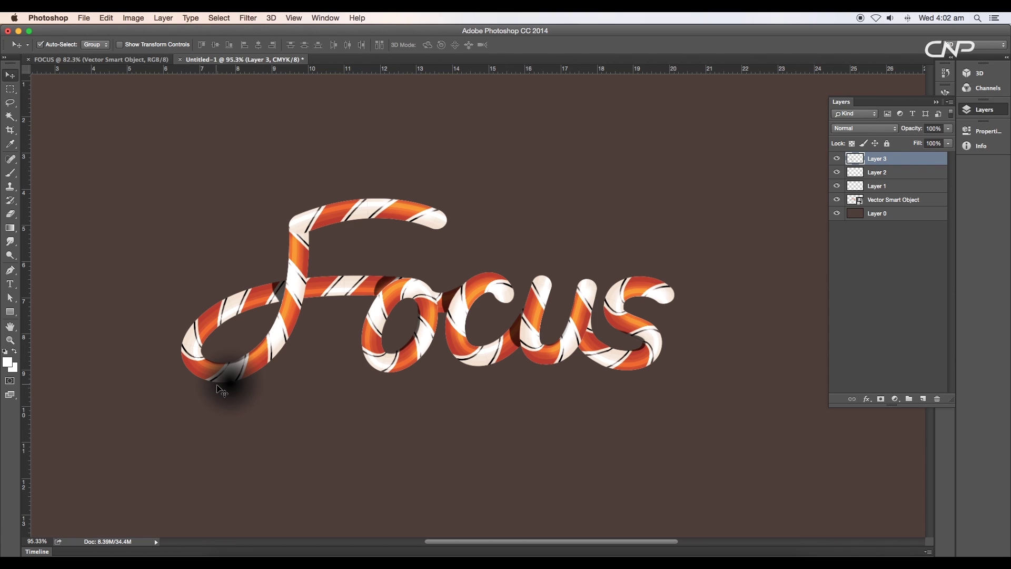
key(super+t)
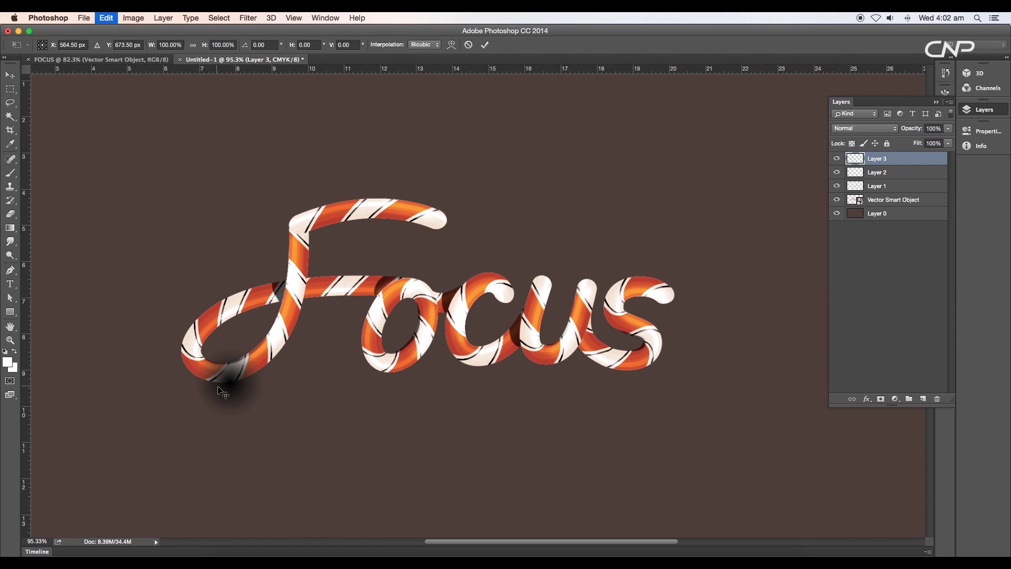
right_click(231, 398)
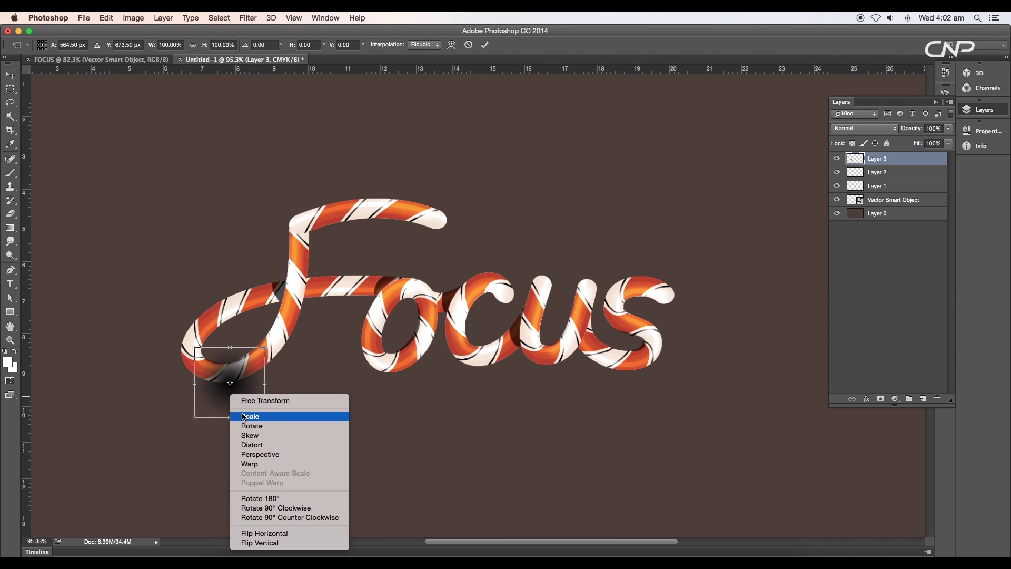
click(262, 451)
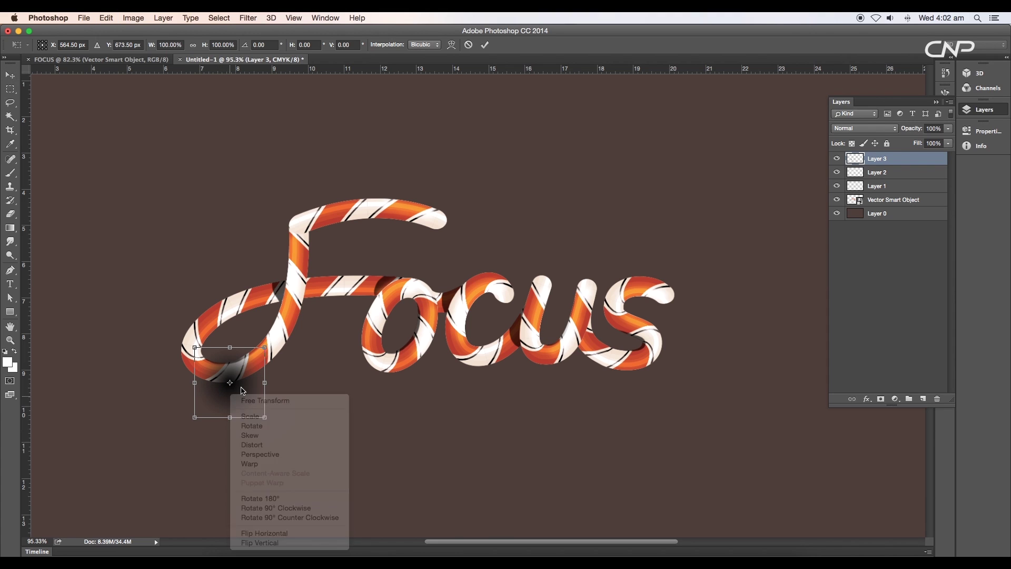
drag(233, 353, 226, 383)
scroll(248, 379, up, 5)
drag(300, 349, 279, 356)
drag(103, 352, 143, 352)
drag(303, 428, 411, 428)
scroll(411, 428, down, 4)
drag(208, 428, 151, 428)
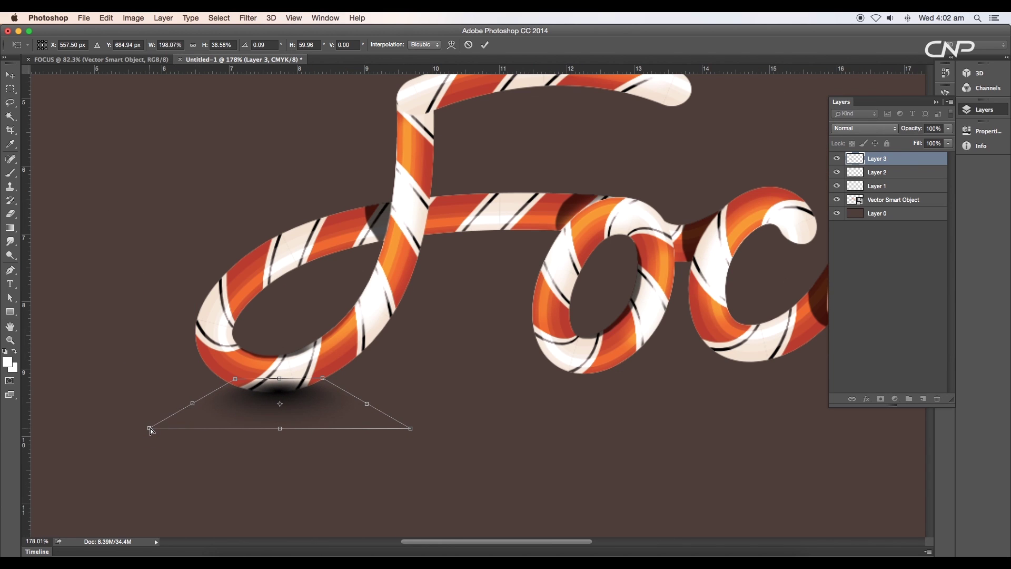
key(Return)
Move the shadow layer below the Vector Smart Object layer.
key(super+bracketleft)
key(super+bracketleft)
key(super+bracketleft)
scroll(488, 329, down, 8)
Scale the shadow under the F's loop to about 2.4 by 0.78 in.
scroll(408, 347, up, 7)
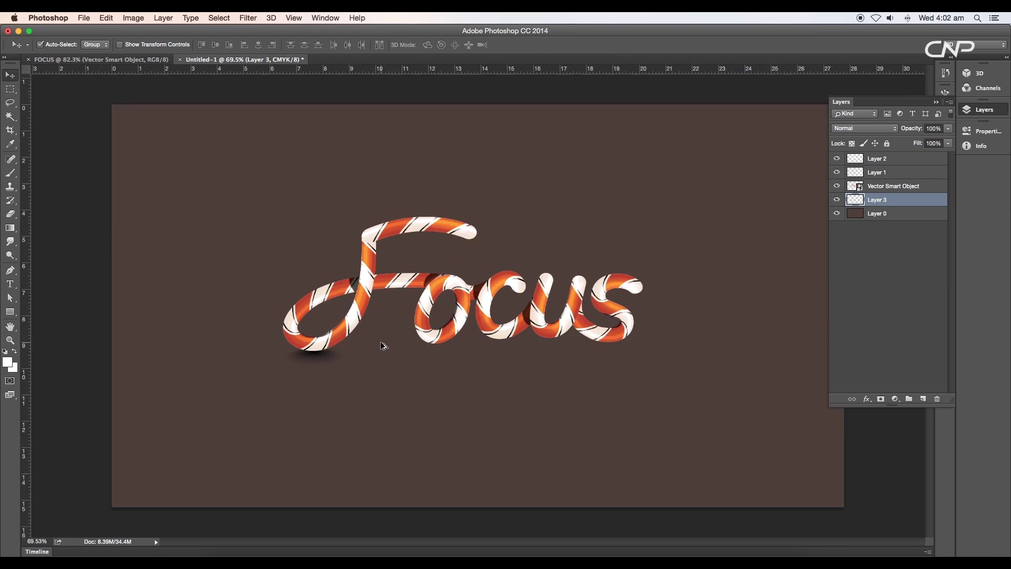
key(super+t)
drag(293, 396, 293, 394)
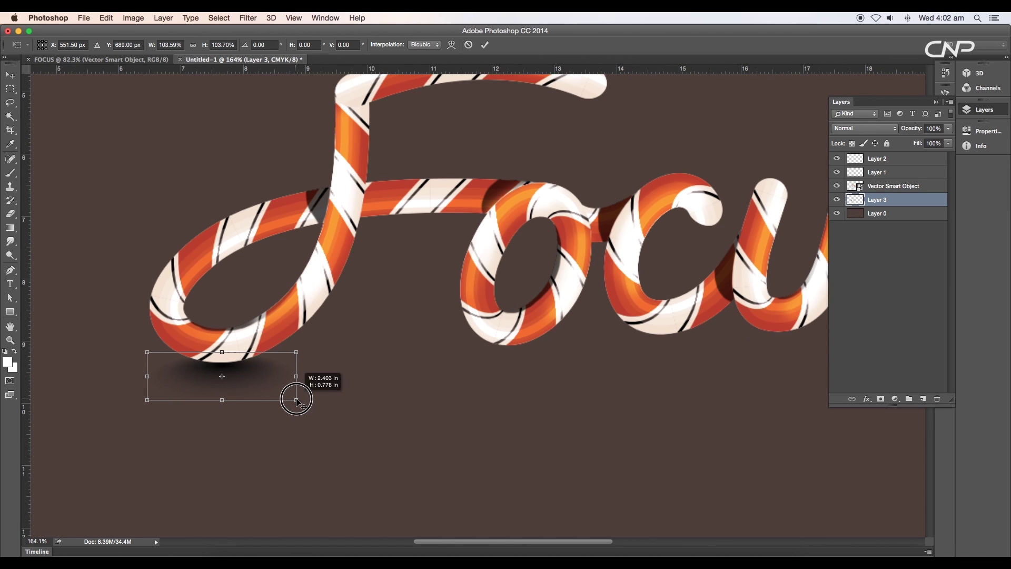
key(Return)
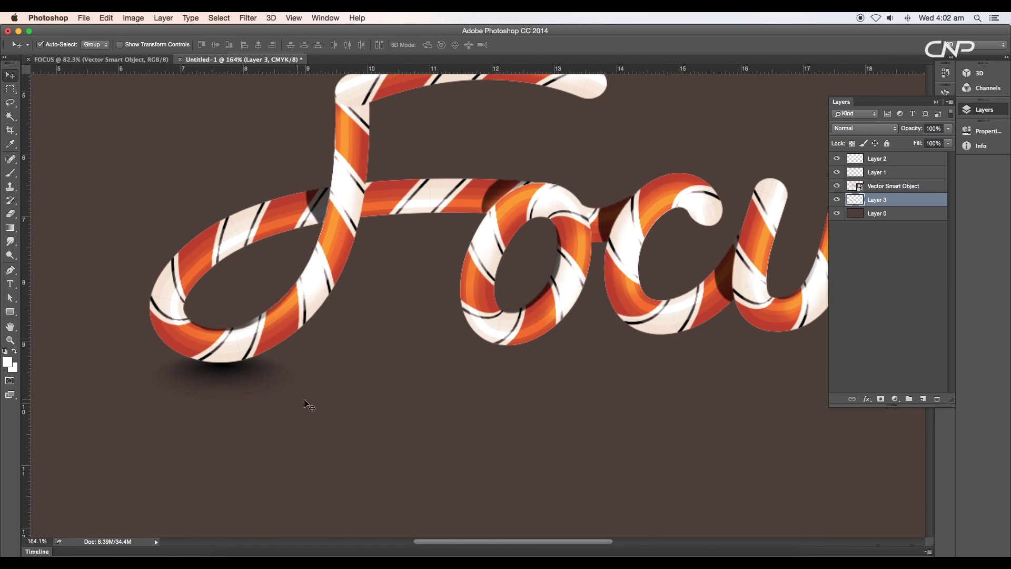
Add a dark brown Color Overlay effect to the shadow layer.
double_click(942, 203)
click(587, 242)
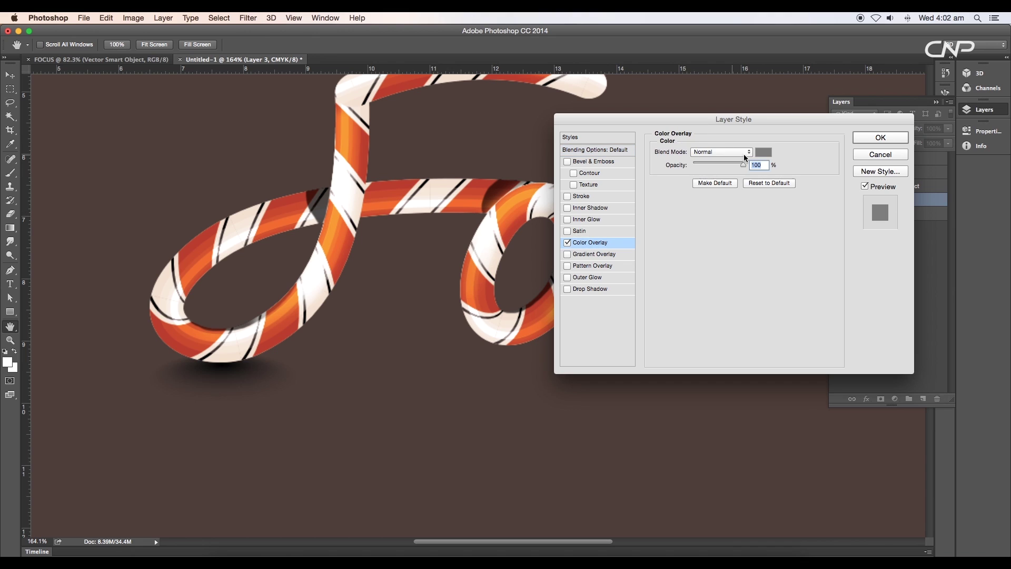
click(762, 151)
click(508, 424)
drag(709, 443, 771, 456)
click(907, 328)
click(888, 141)
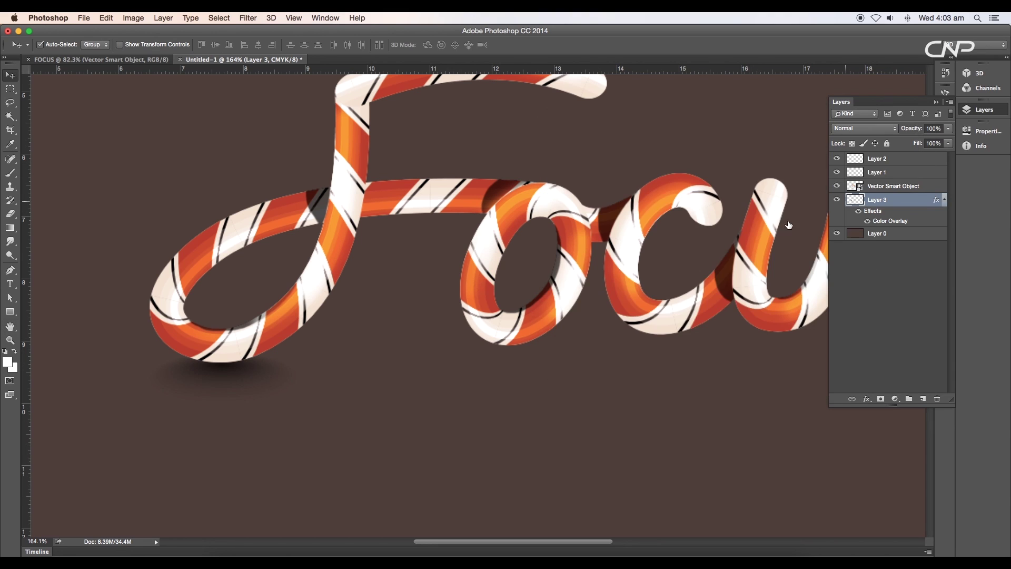
Duplicate the F's shadow four times, placing one copy beneath each of the letters o, c, u and s.
scroll(228, 340, down, 1)
drag(225, 338, 500, 320)
drag(500, 320, 417, 327)
drag(401, 328, 678, 326)
drag(661, 326, 585, 344)
drag(373, 345, 369, 345)
drag(483, 346, 487, 345)
drag(611, 346, 613, 345)
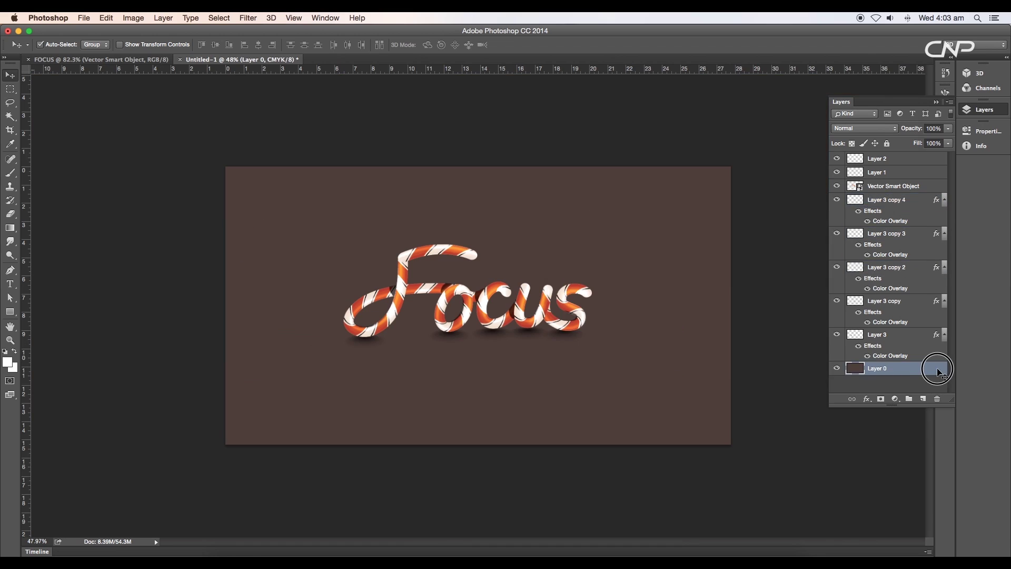
Add a Color Overlay effect in dark brown 3a302d to the background Layer 0.
double_click(895, 368)
click(590, 242)
click(763, 152)
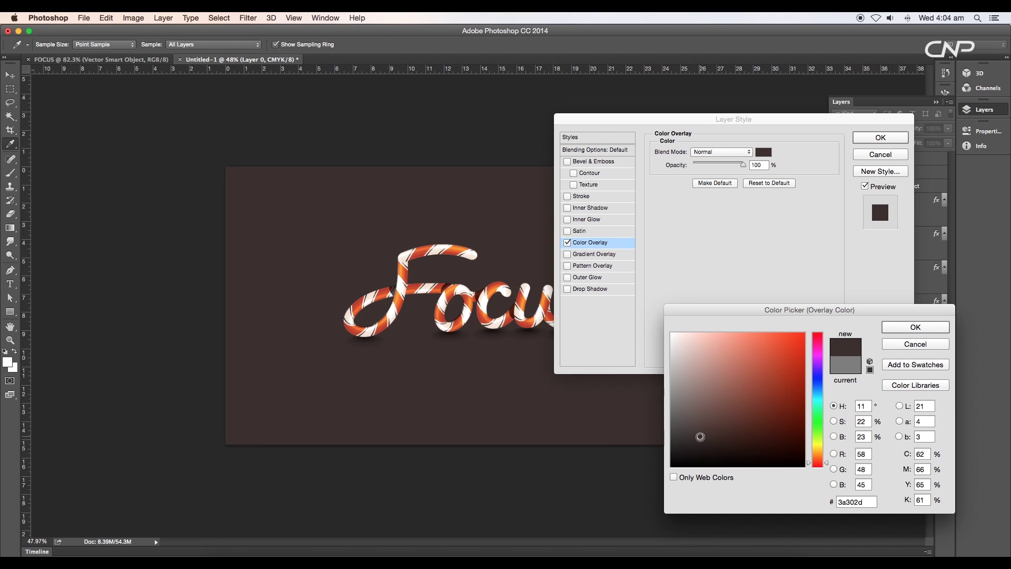
click(915, 327)
click(880, 138)
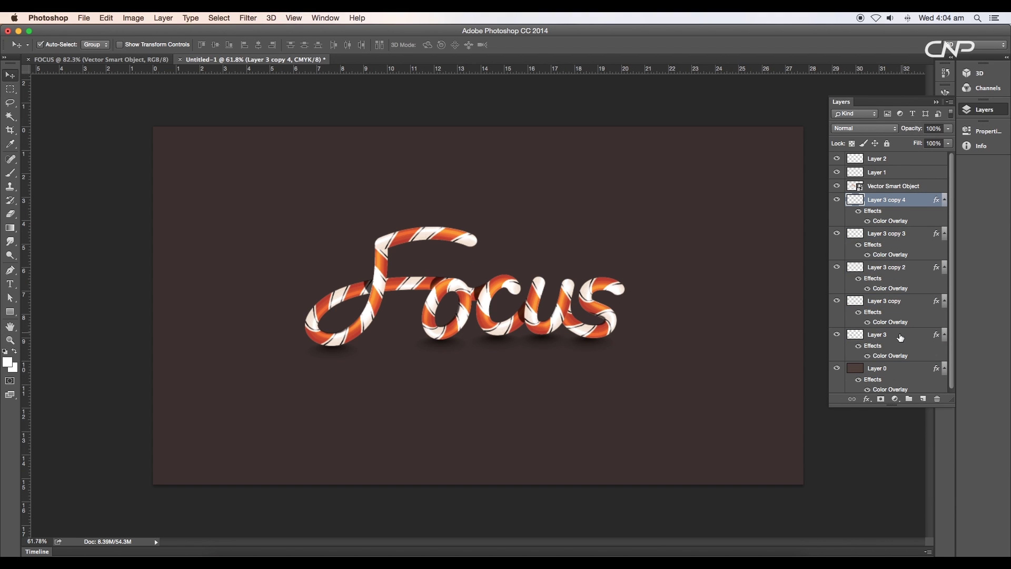
Group the five letter shadow layers, from Layer 3 to Layer 3 copy 4.
shift+click(901, 337)
key(super+g)
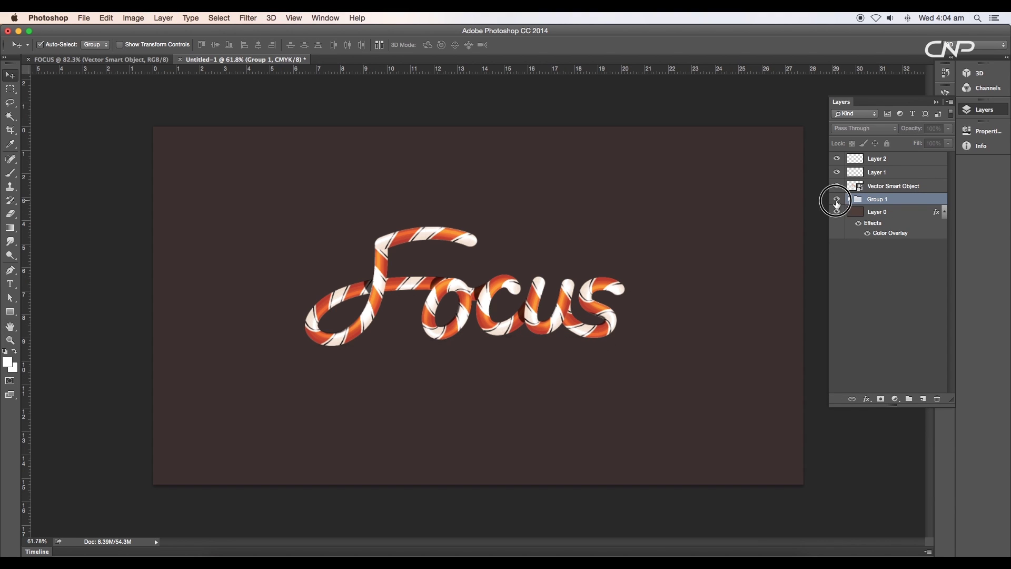
Duplicate the Vector Smart Object layer and set the copy's blend mode to Multiply.
drag(895, 186, 922, 399)
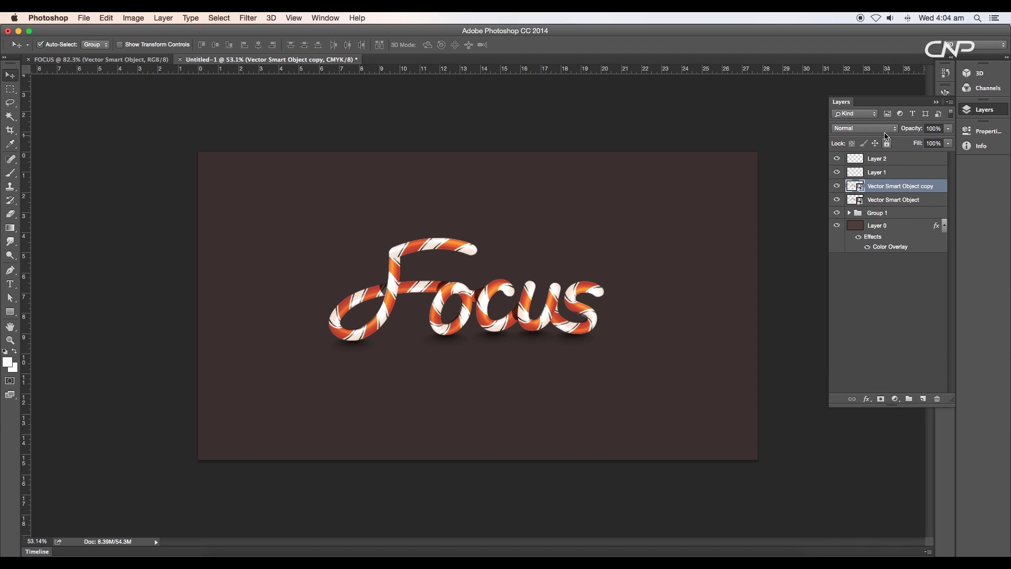
click(865, 129)
click(866, 158)
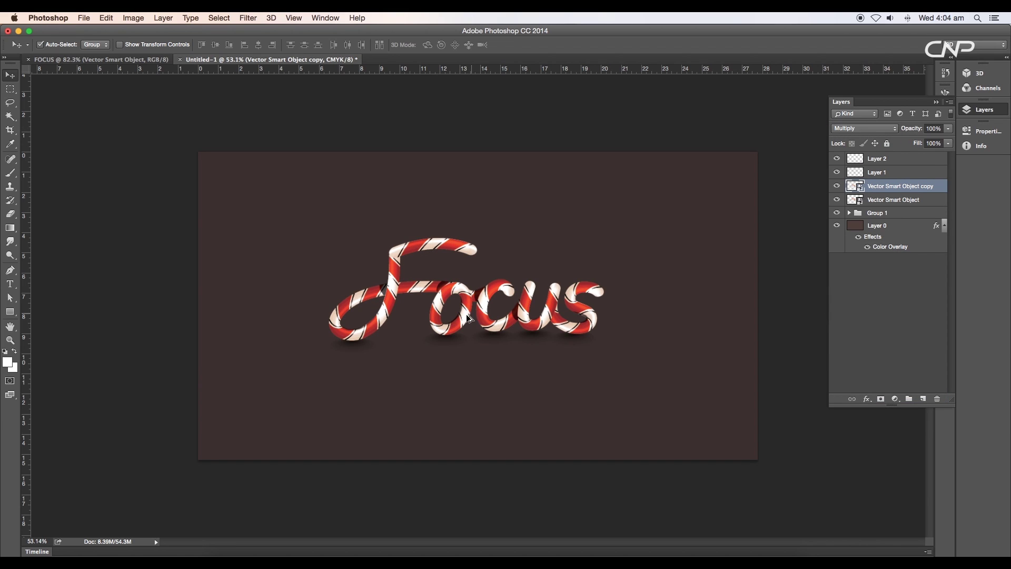
Duplicate the Multiply copy of the lettering and set the new copy's blend mode to Screen.
scroll(474, 318, up, 3)
drag(920, 193, 923, 398)
click(864, 128)
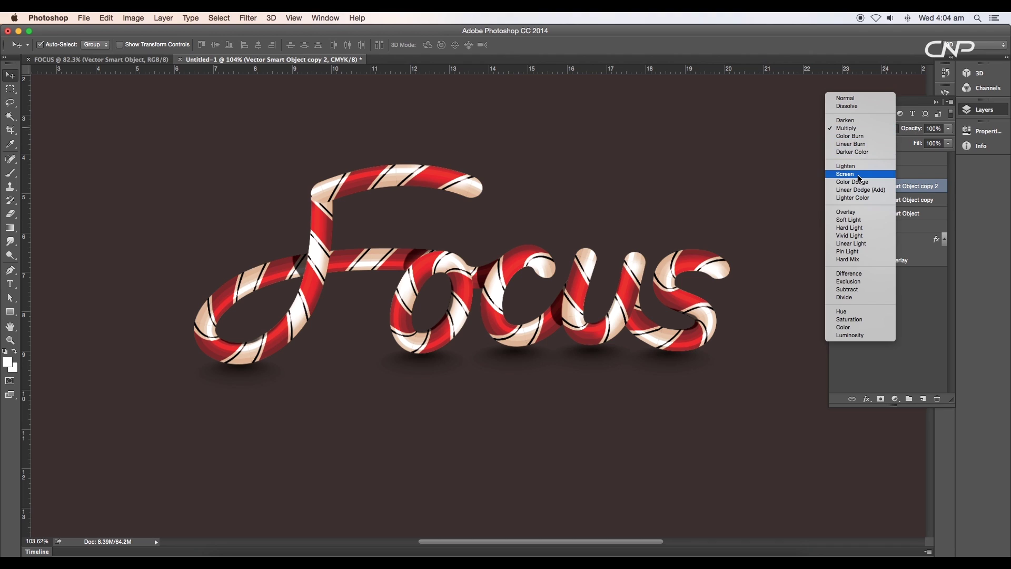
click(859, 175)
Apply a Gaussian Blur smart filter to the Screen copy of the lettering.
click(134, 19)
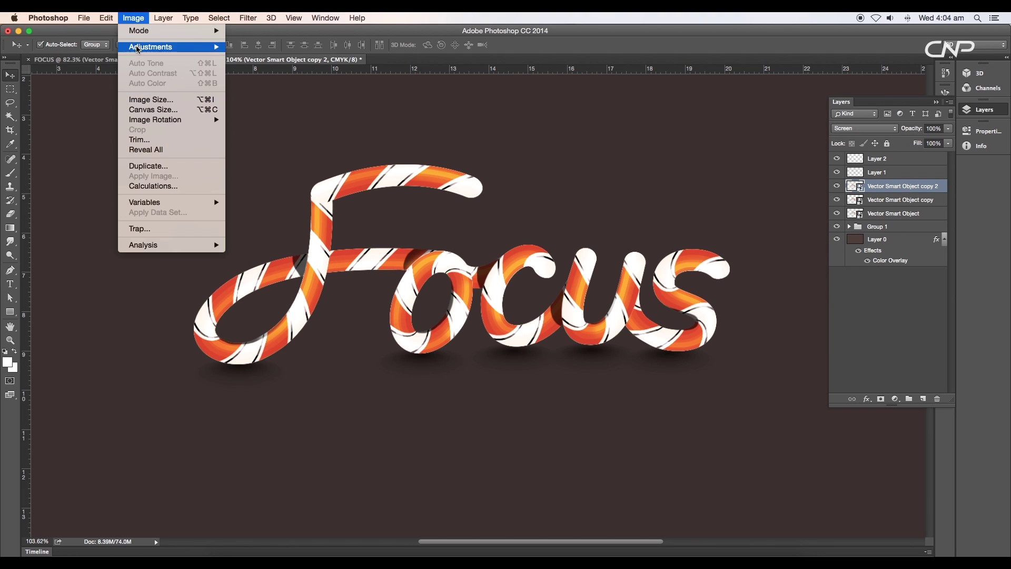
mouse_move(284, 137)
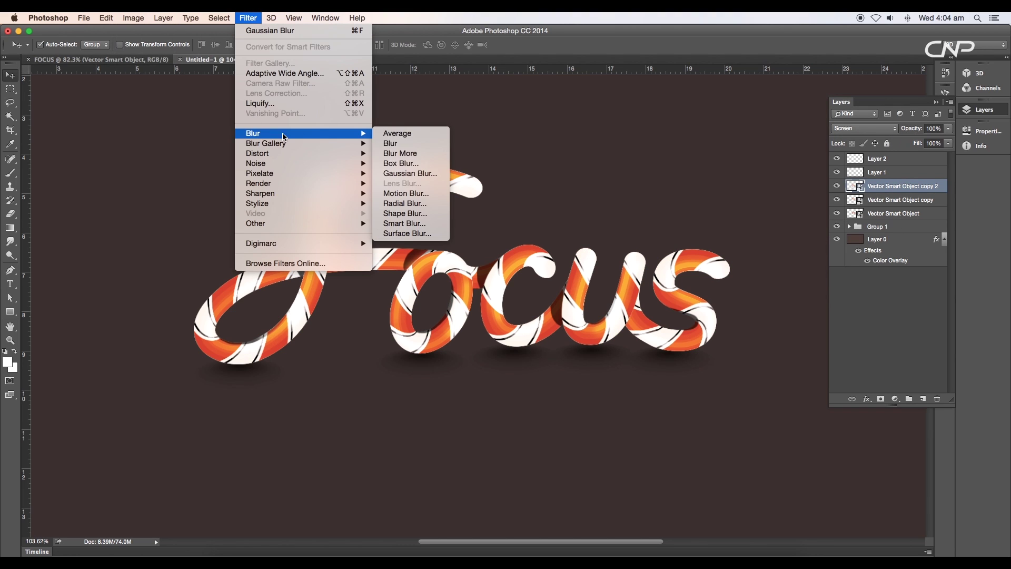
click(410, 173)
drag(675, 232, 678, 232)
click(801, 85)
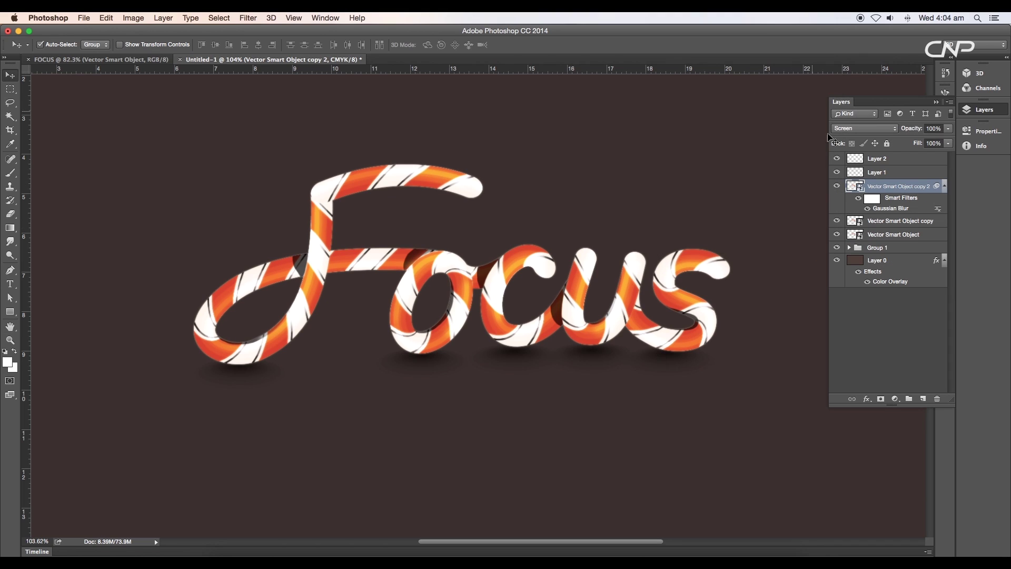
Lower the opacity of the blurred Screen copy of the lettering.
click(903, 220)
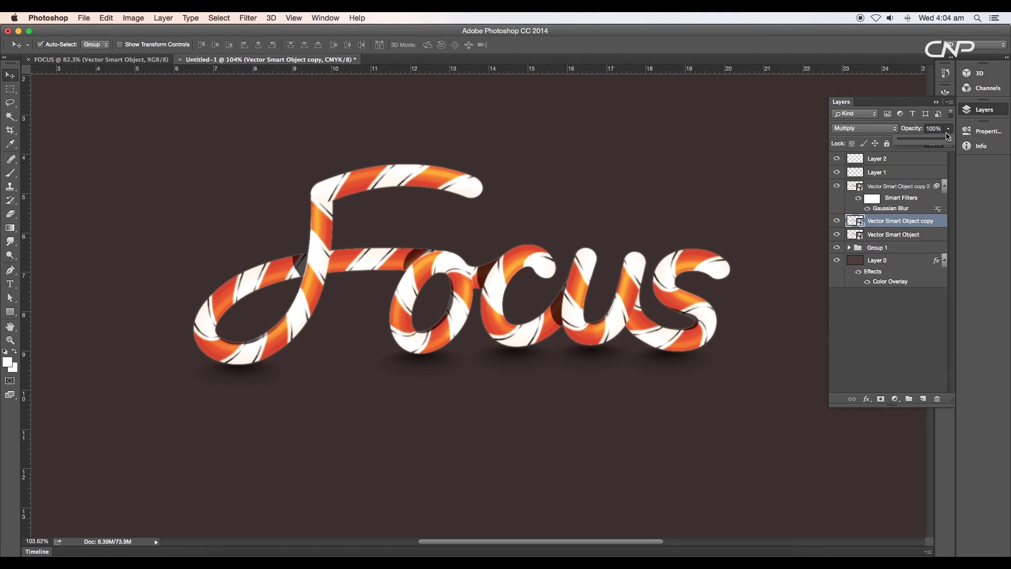
click(907, 190)
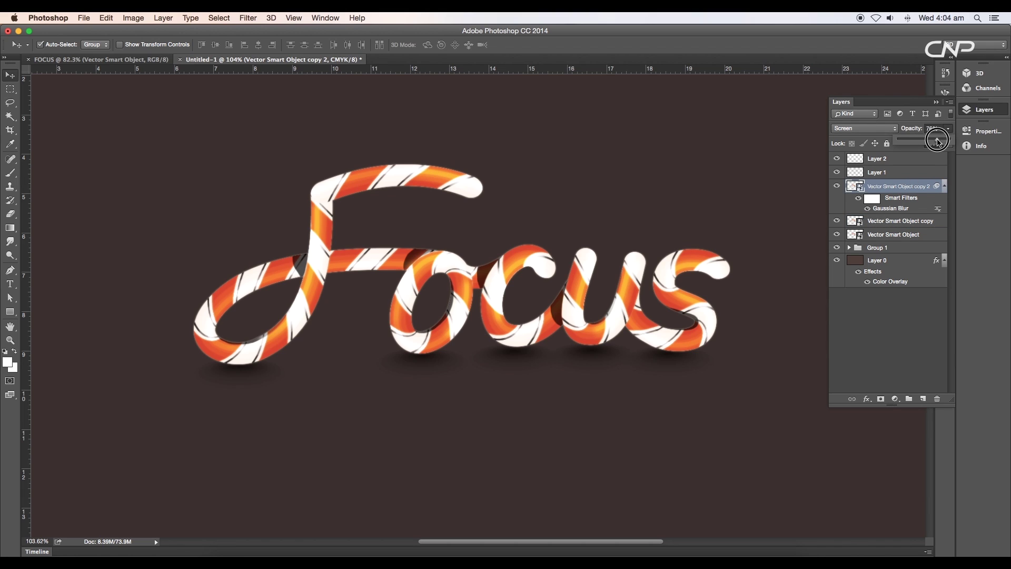
drag(939, 141, 931, 140)
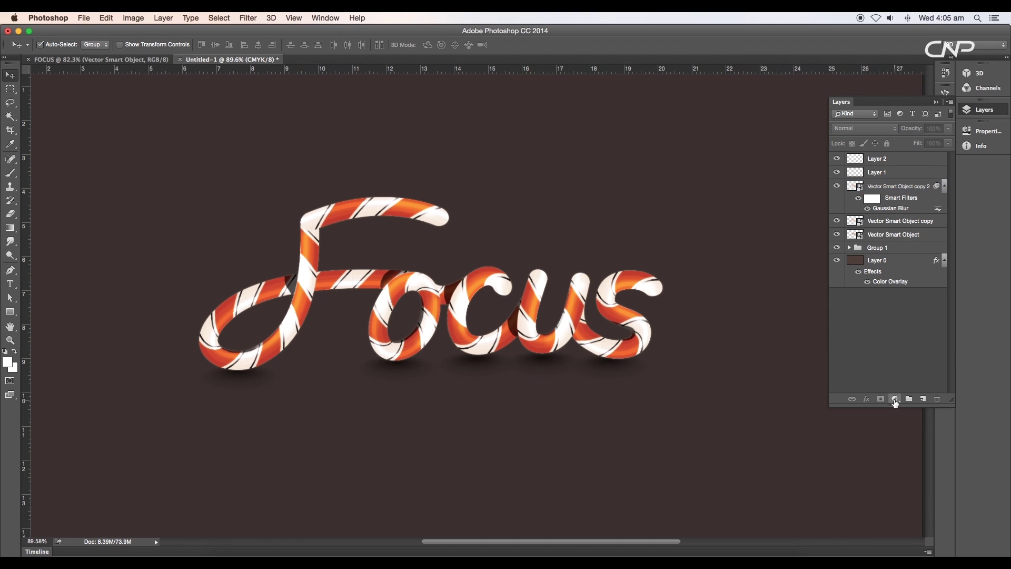
Add a Brightness/Contrast adjustment layer above all layers and raise its contrast slightly.
click(894, 399)
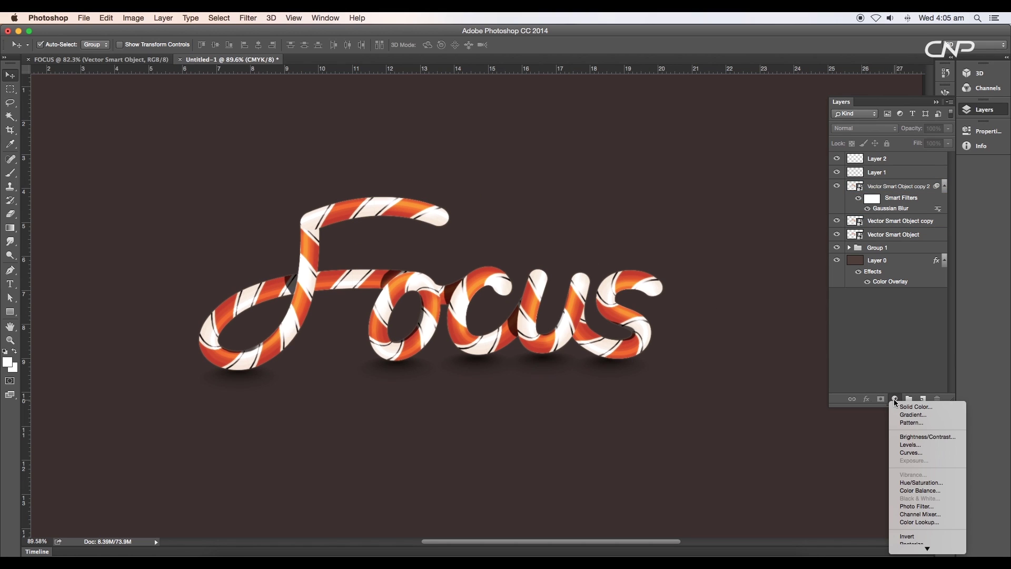
click(912, 437)
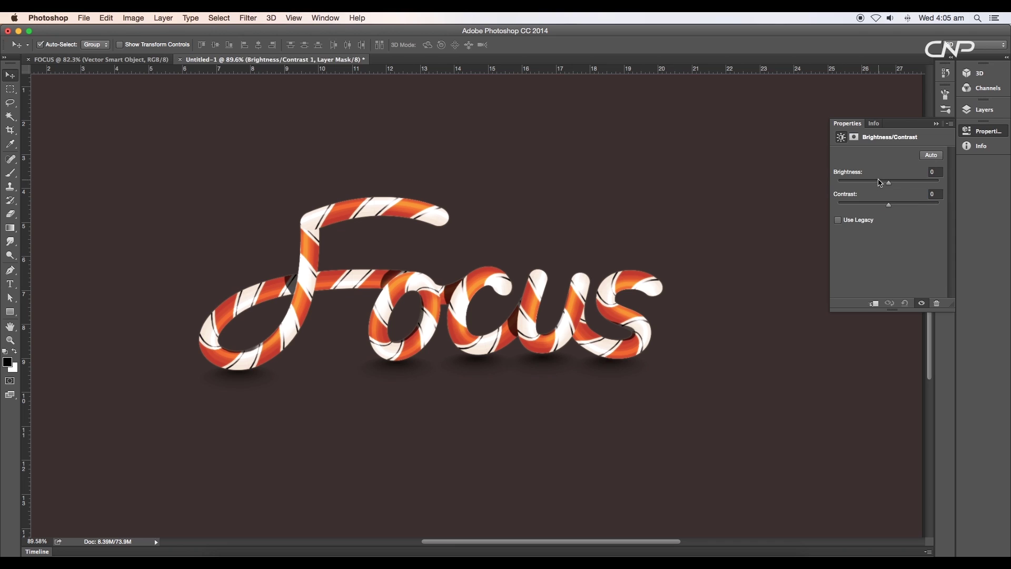
click(896, 205)
click(973, 117)
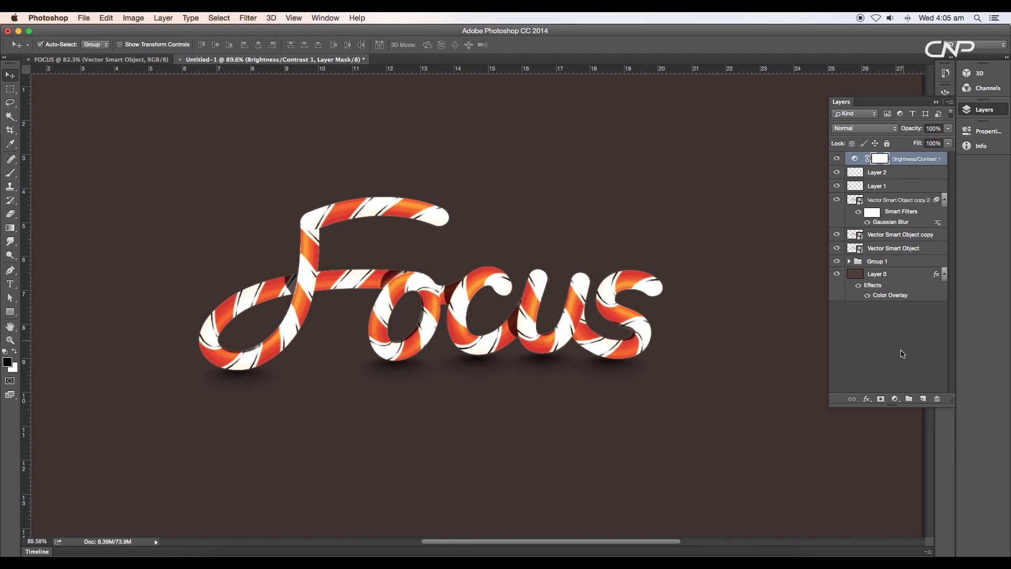
Add a Hue/Saturation adjustment layer, try different hues, and settle on a slight negative hue shift with reduced saturation.
click(906, 400)
click(909, 482)
click(889, 194)
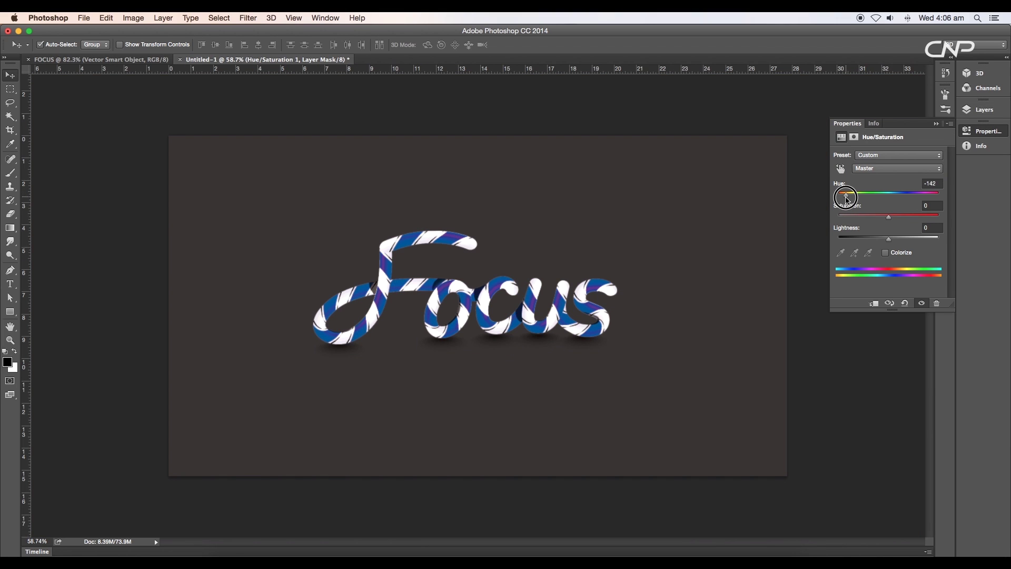
drag(847, 200, 850, 201)
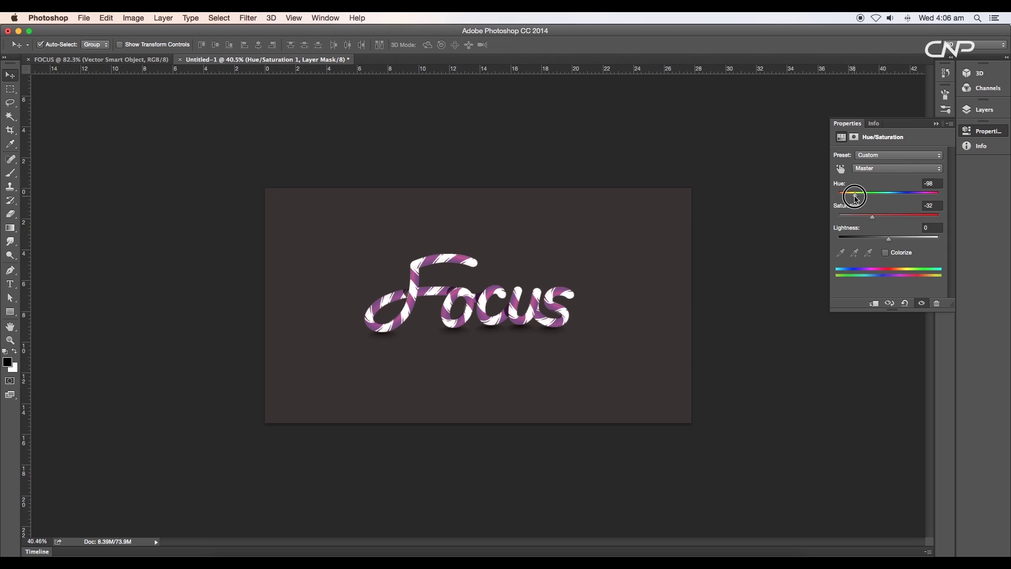
drag(851, 200, 840, 199)
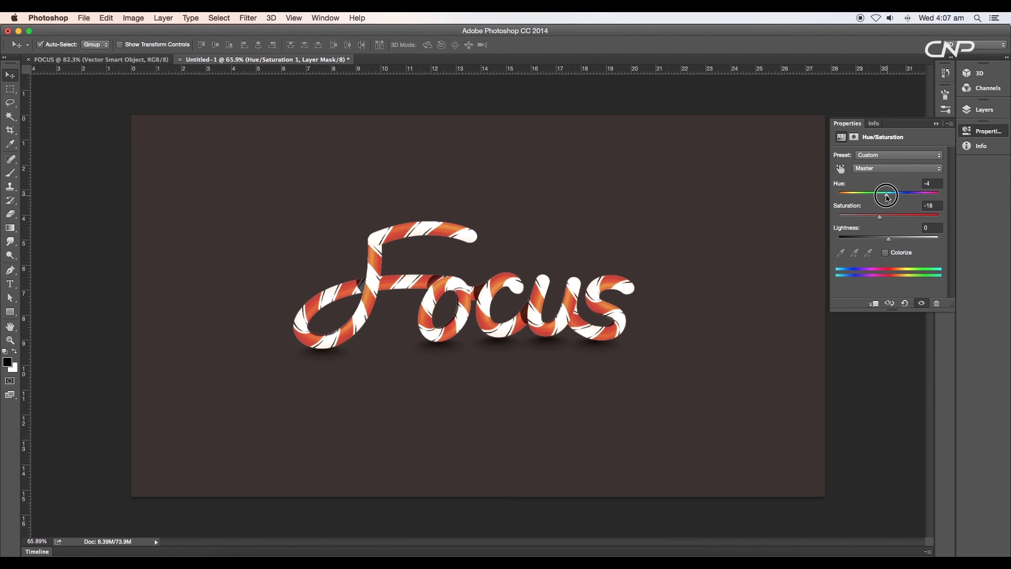
drag(881, 196, 883, 197)
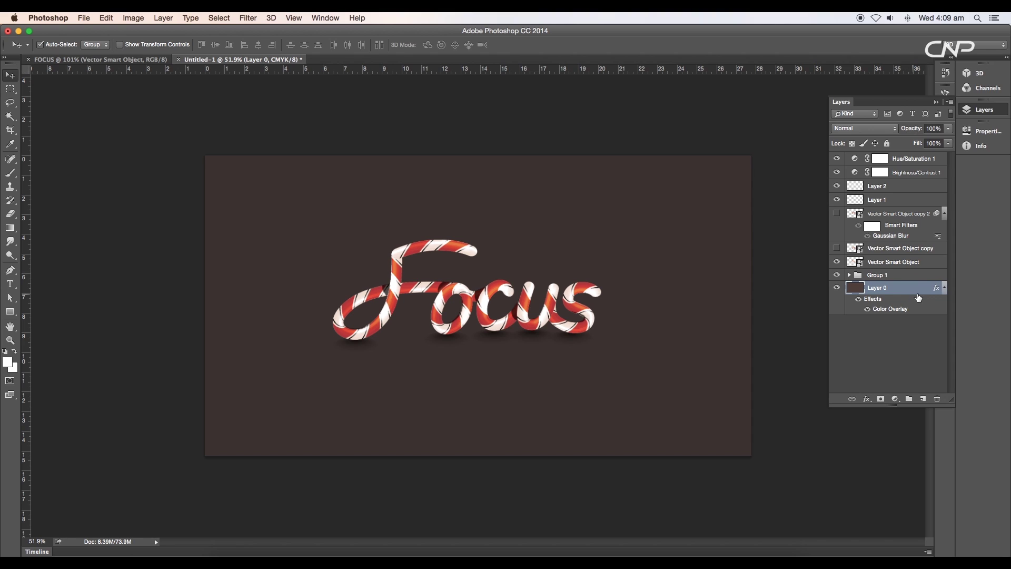
Add a Pattern Overlay to the background Layer 0 in Overlay blend mode with a grey texture pattern.
double_click(929, 293)
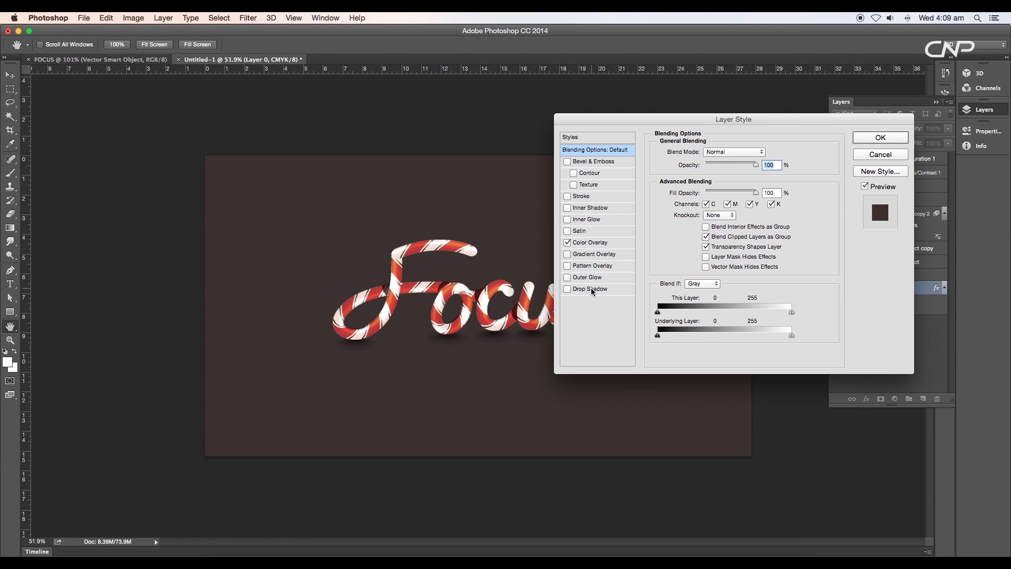
click(591, 266)
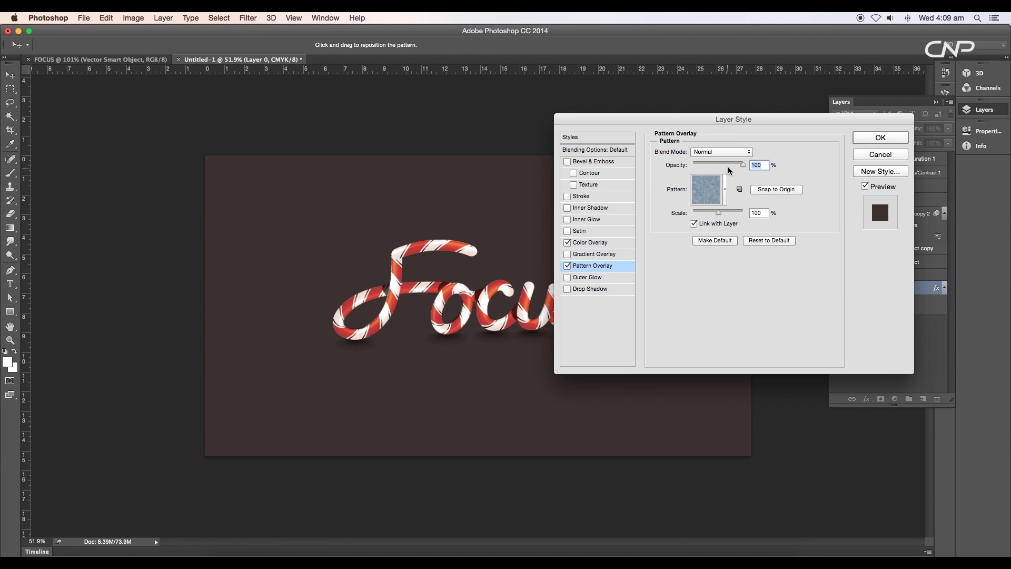
click(733, 153)
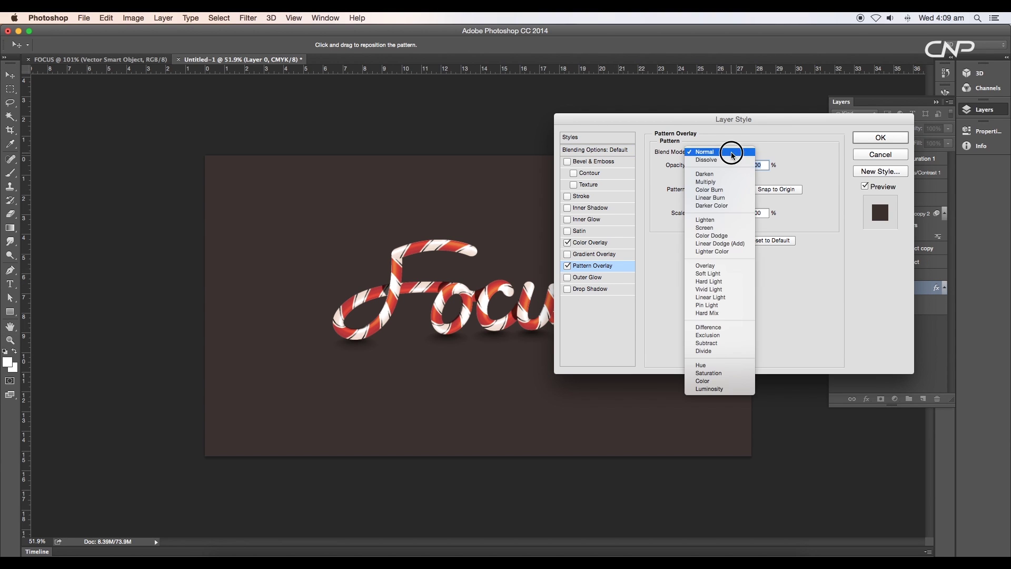
click(717, 266)
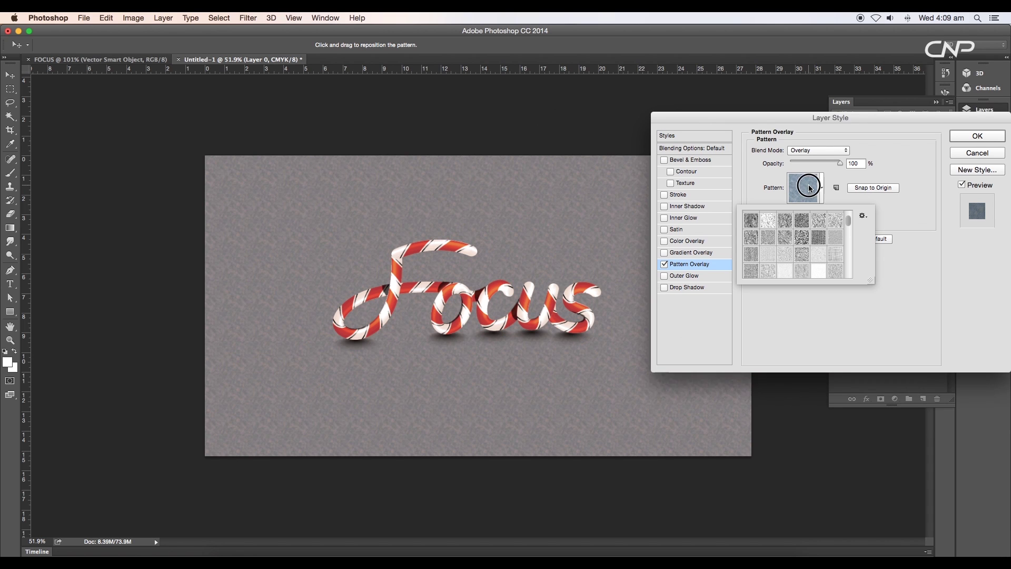
click(799, 236)
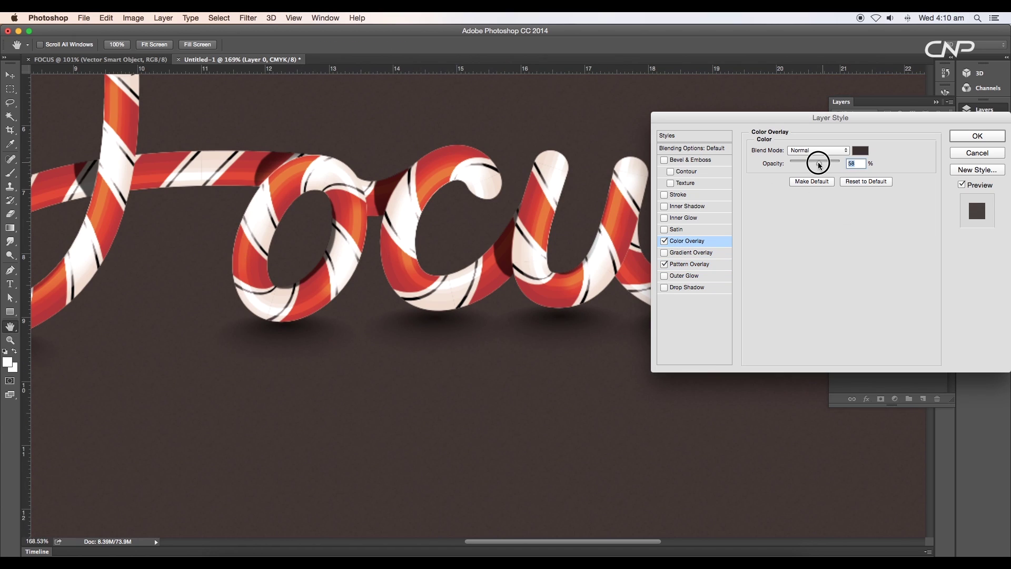
Reduce the opacity of the background's Color Overlay to about 58% and accept the layer style.
drag(812, 162, 814, 164)
scroll(485, 343, down, 5)
click(960, 141)
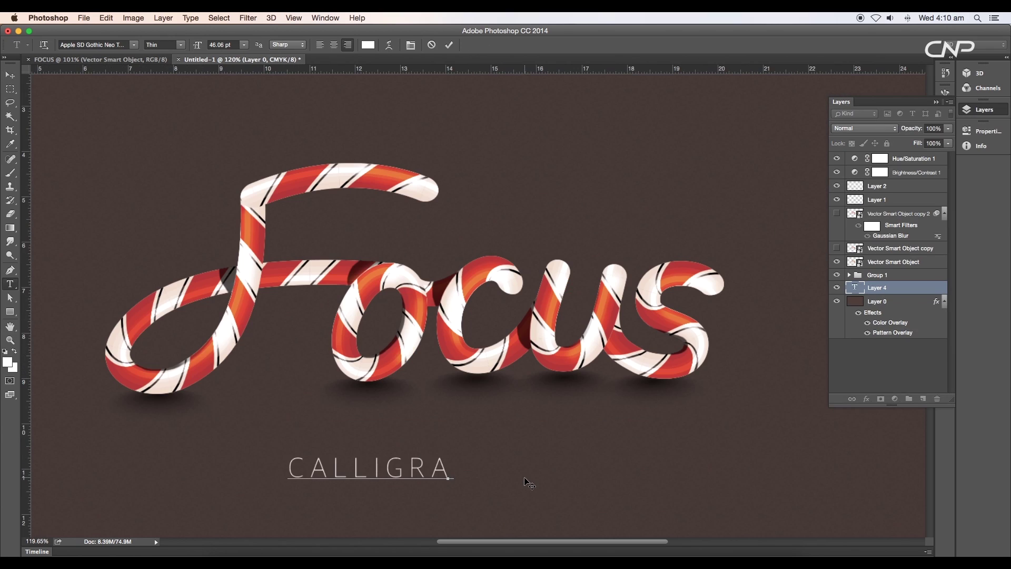
Complete the caption below the lettering as "CALLIGRAPHY | TEXT EFFECT" and set its font style to Light.
text(PHY | EFFECT)
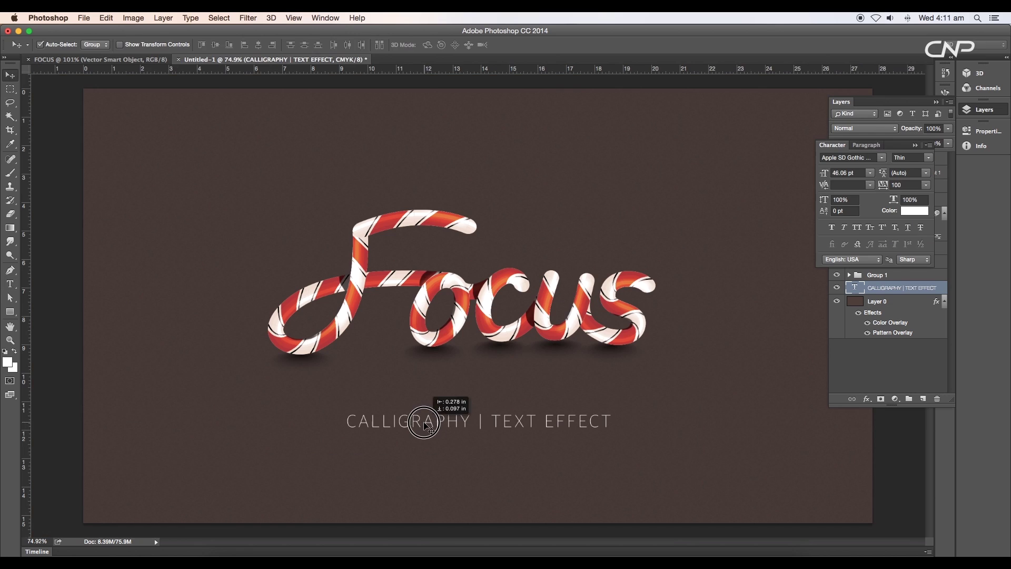
click(165, 45)
click(158, 70)
Adjust the Hue/Saturation layer to a hue of -14 and a saturation of -7.
click(854, 159)
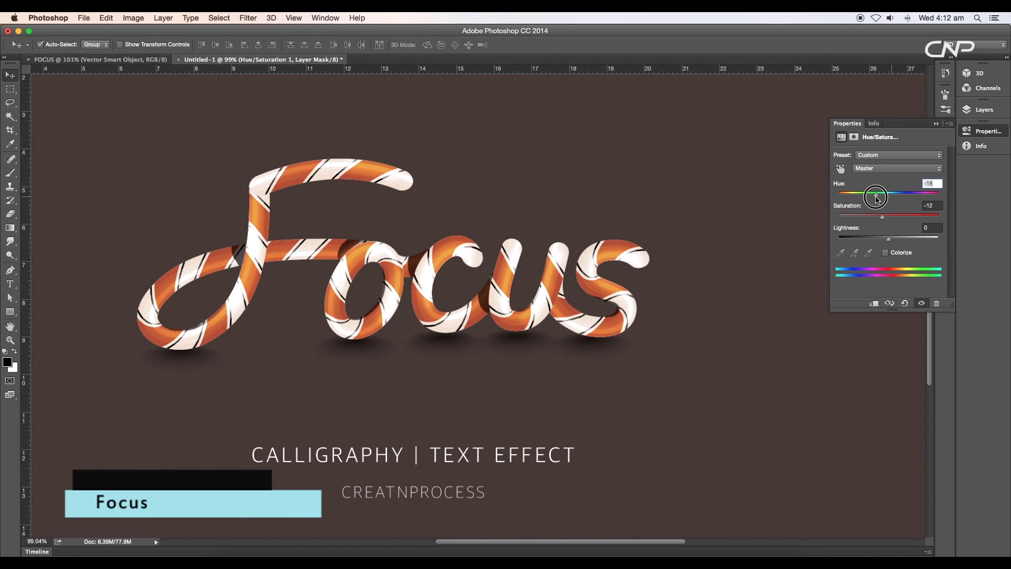
drag(889, 216, 878, 220)
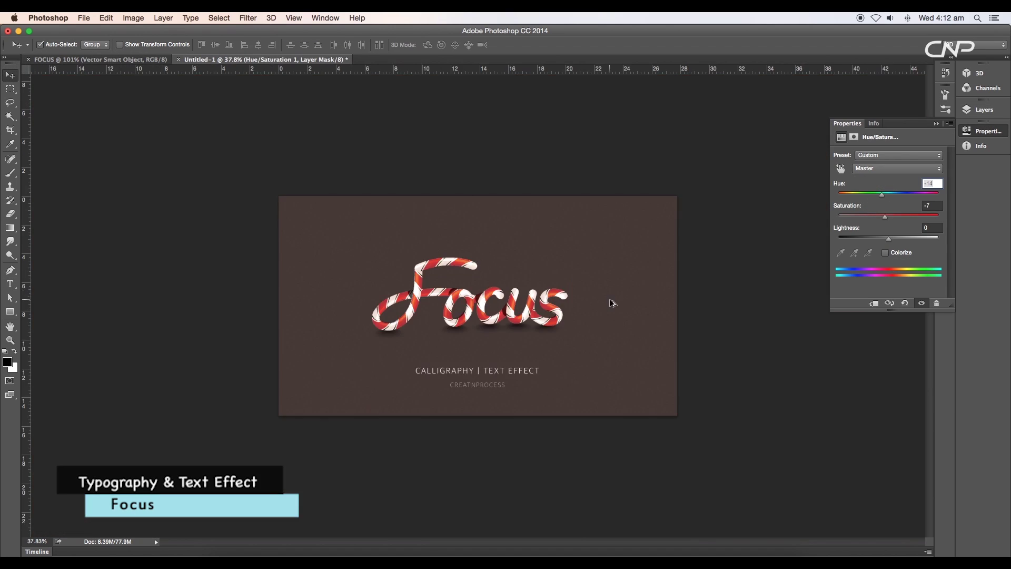
drag(876, 217, 926, 223)
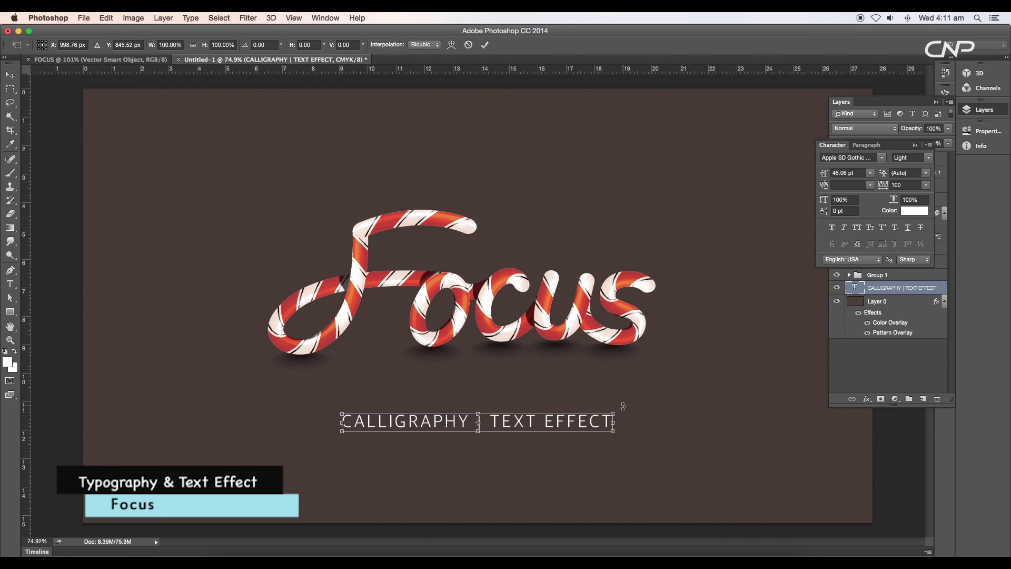
Scale the caption down to about 39 pt and place a vertical guide through the canvas centre.
drag(616, 416, 591, 417)
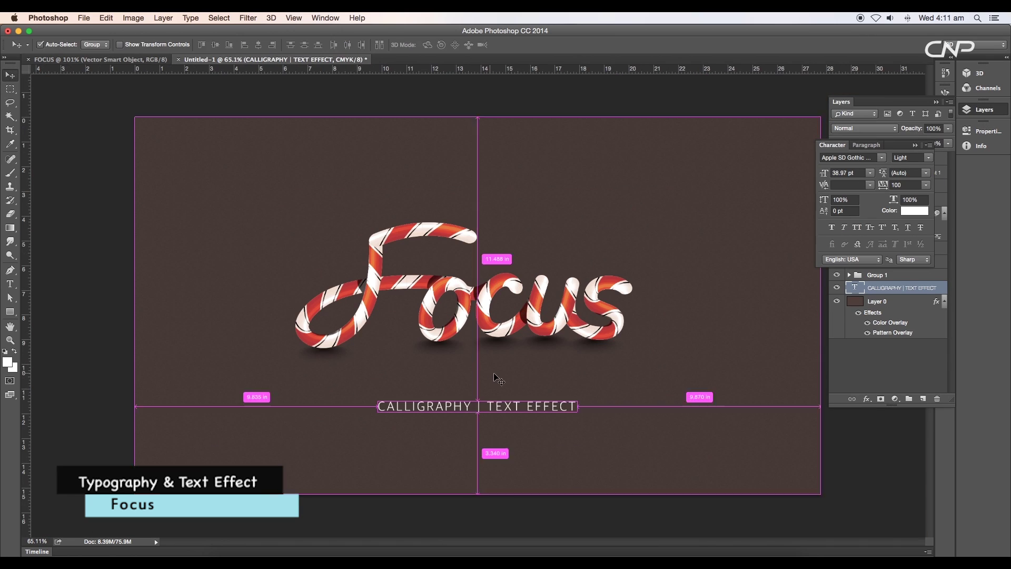
drag(24, 221, 477, 300)
Duplicate the caption directly below itself and replace the copy's text with "CRERATNPROCESS".
drag(521, 403, 521, 427)
double_click(521, 427)
text(CRERATNPROCESS)
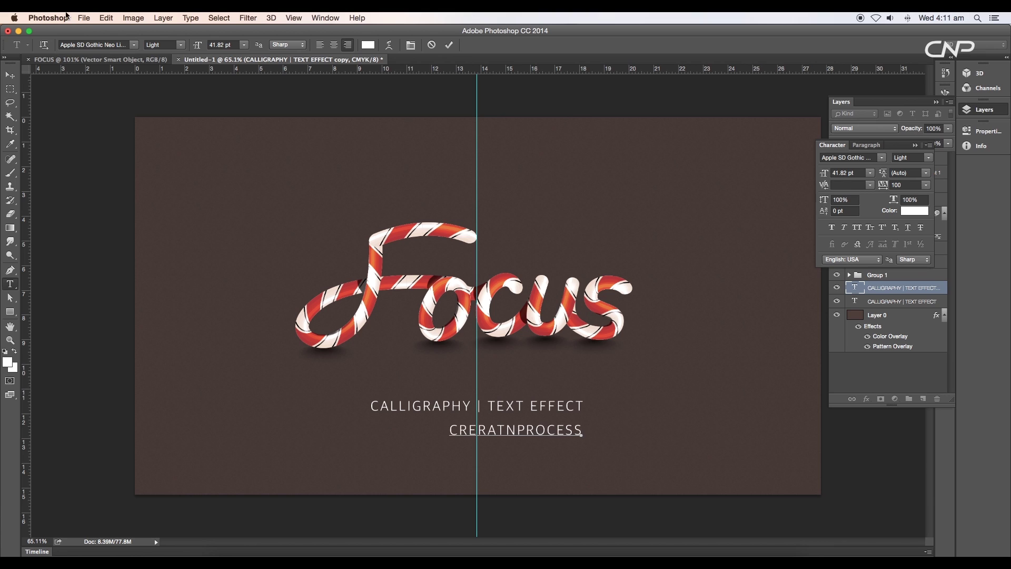
Change the font style of the second caption line and centre it on the guide beneath the first line.
click(9, 76)
key(t)
click(180, 45)
click(178, 39)
click(9, 75)
drag(537, 451, 515, 422)
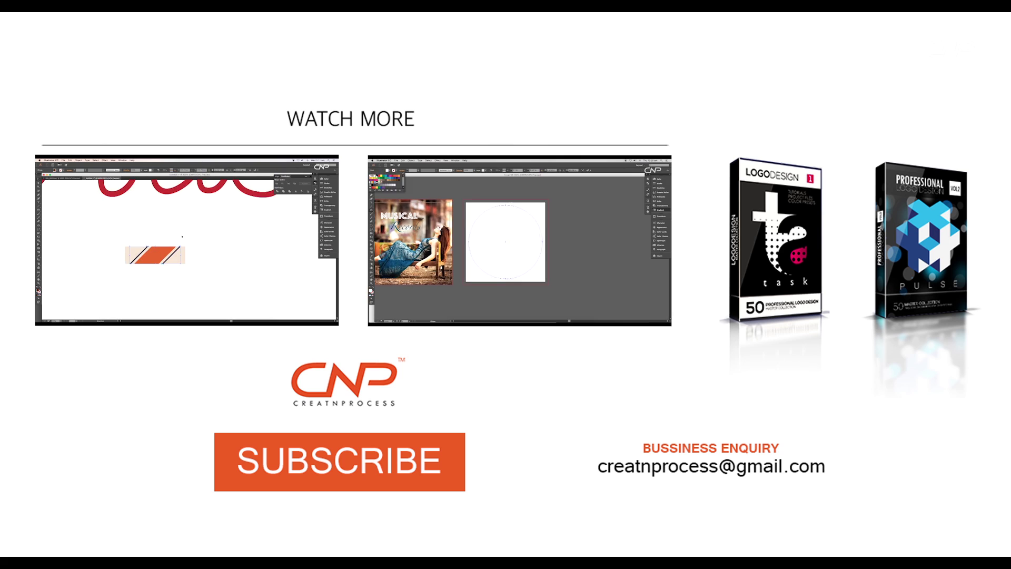